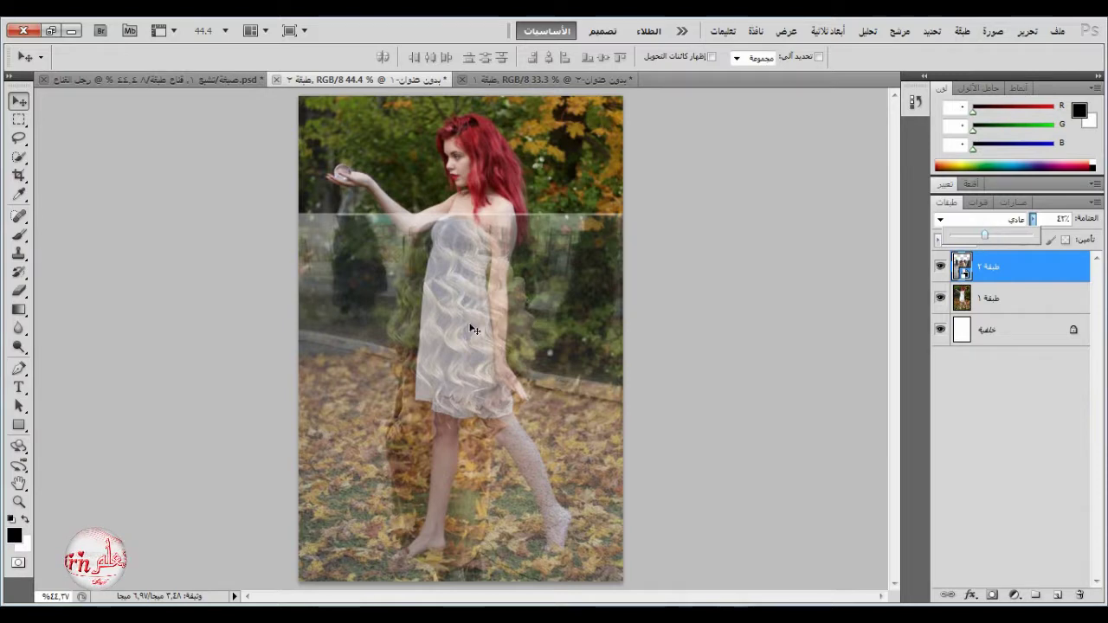
Position the hair photo lower over the white dress and set its layer opacity to 54%.
drag(470, 326, 475, 349)
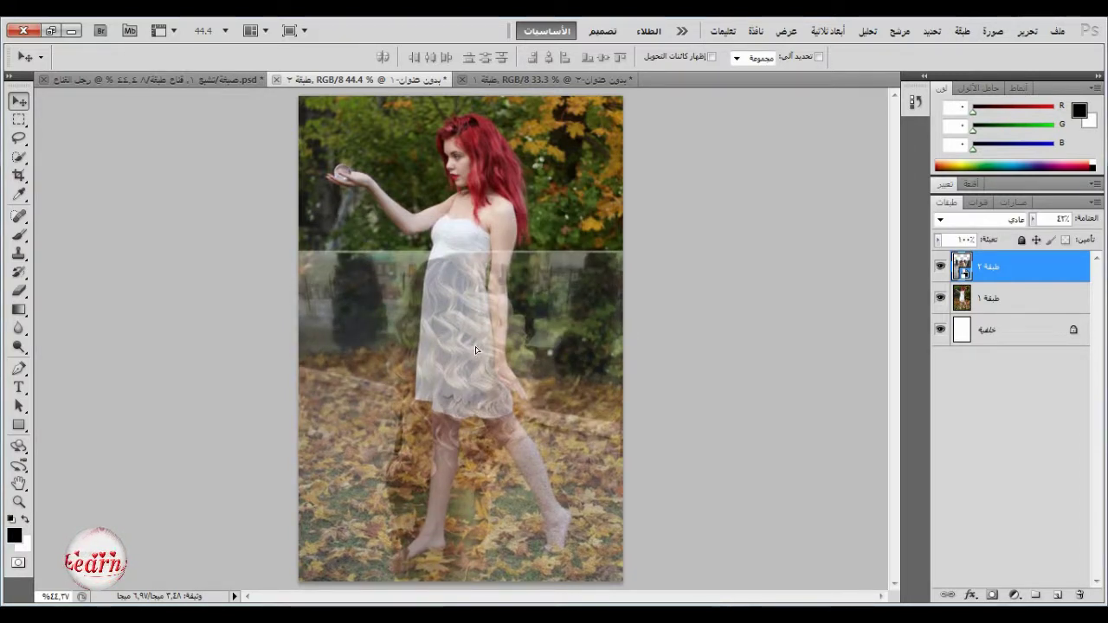
click(1032, 219)
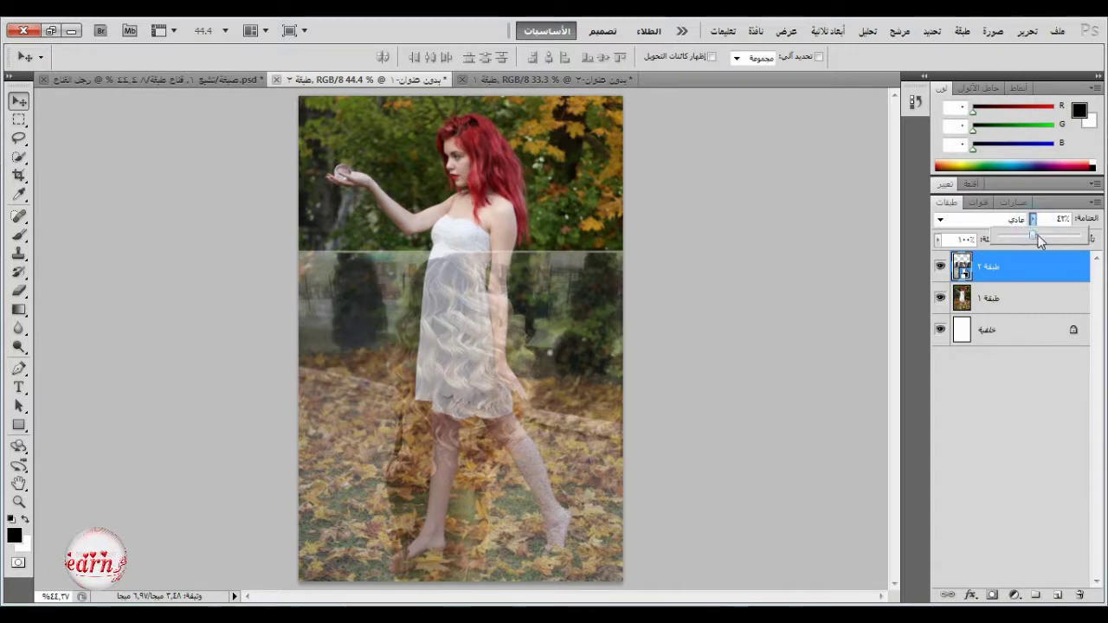
drag(1037, 238, 1043, 236)
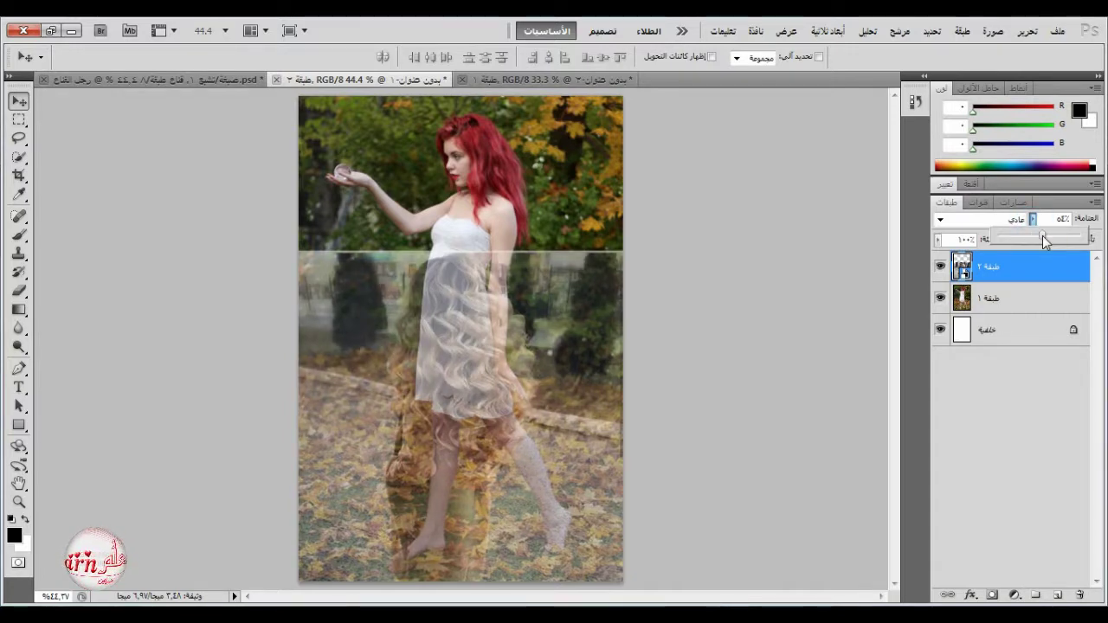
drag(453, 294, 462, 296)
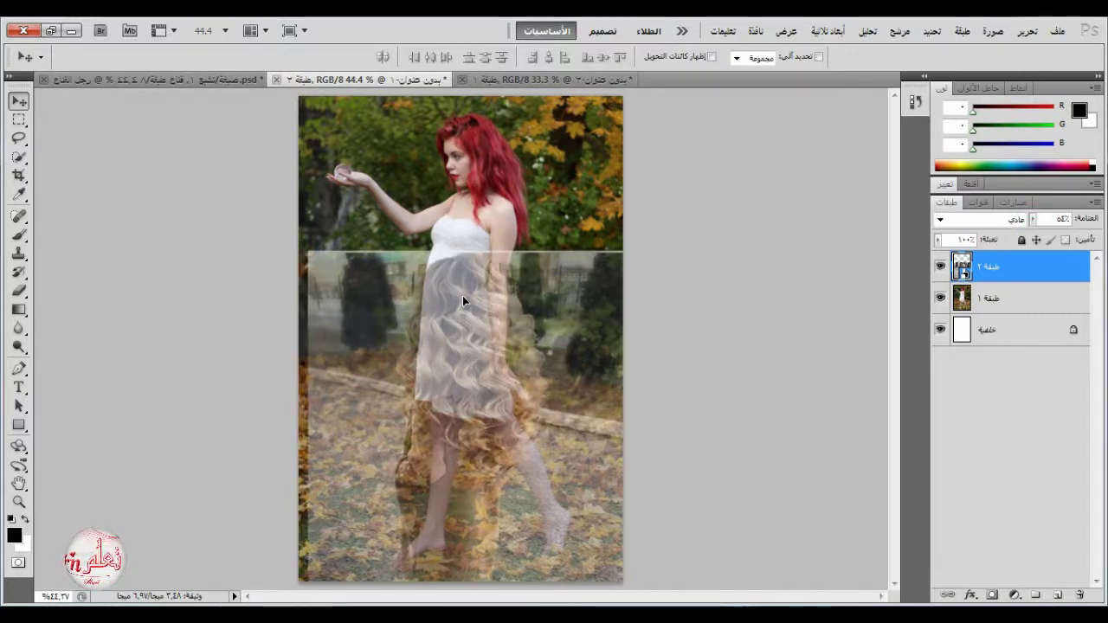
Scale the hair photo proportionally to about 98.3%, align the hair over the dress skirt, and set the layer opacity to 100%.
click(1024, 32)
click(816, 324)
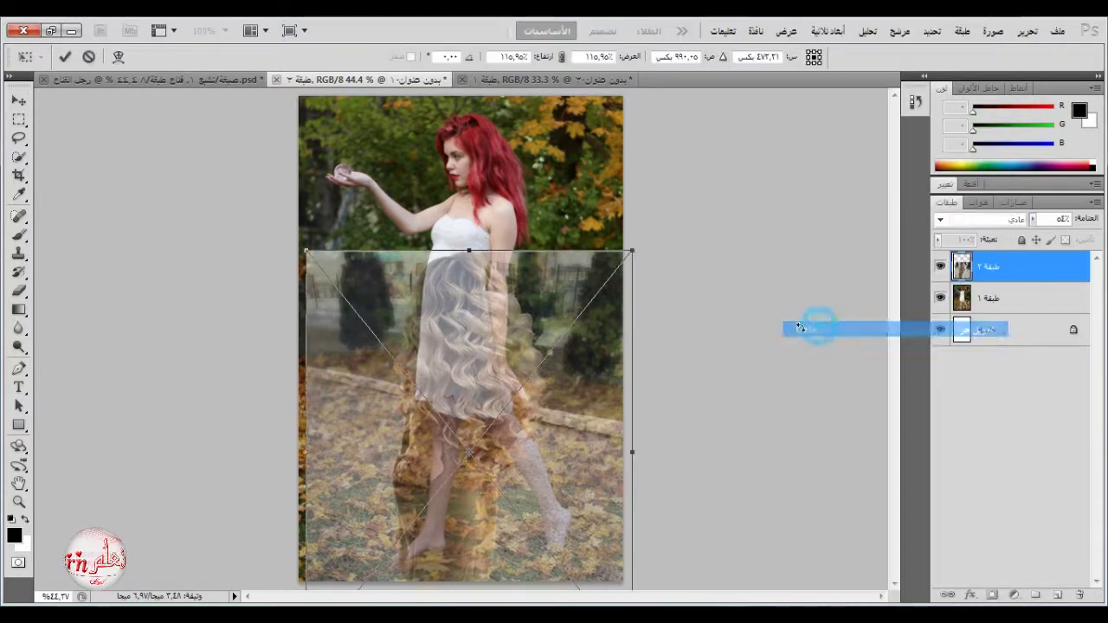
drag(300, 252, 333, 286)
drag(459, 344, 443, 316)
drag(314, 257, 329, 265)
mouse_move(452, 336)
mouse_down()
mouse_move(445, 322)
mouse_move(450, 333)
mouse_up()
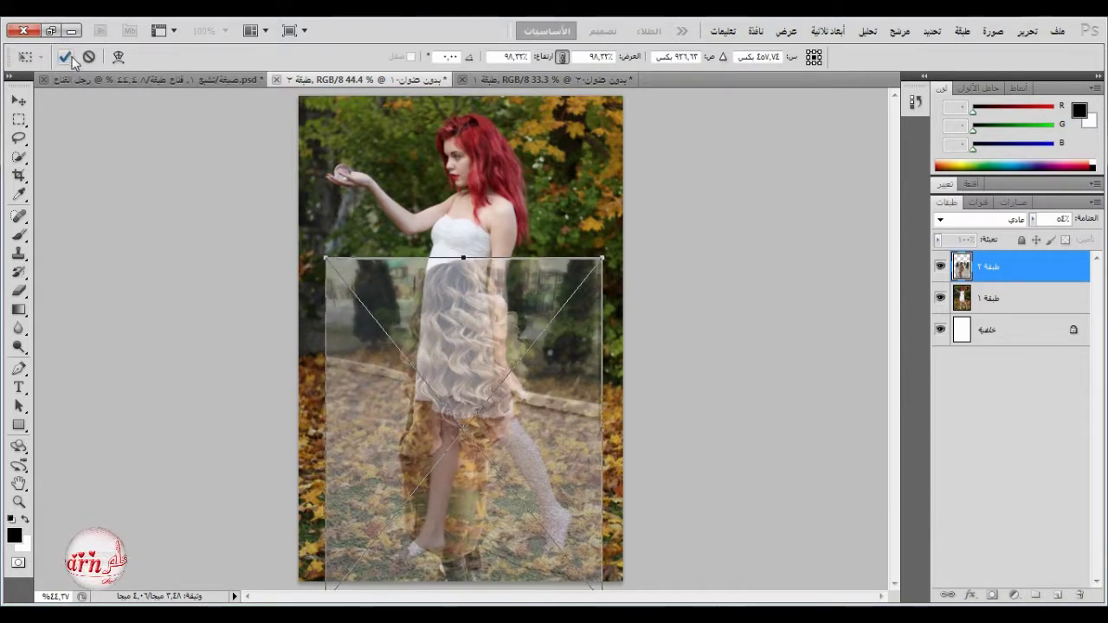
key(Return)
click(1032, 219)
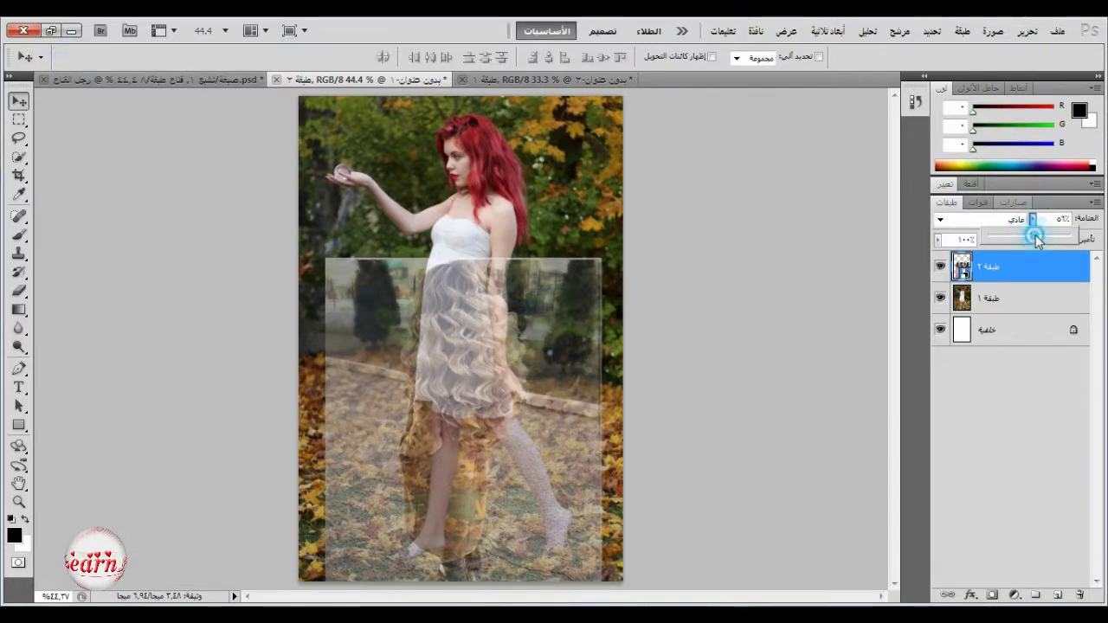
drag(1037, 240, 1089, 247)
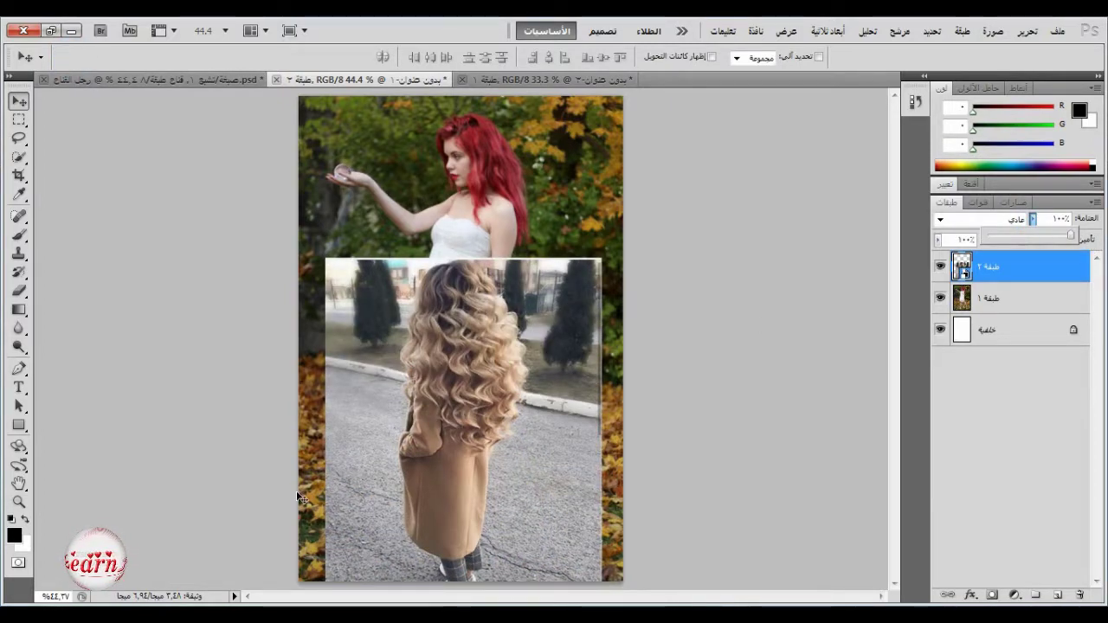
Select only the curly hair with Quick Selection, excluding the background patches, and turn the selection into a layer mask.
scroll(441, 470, up, 8)
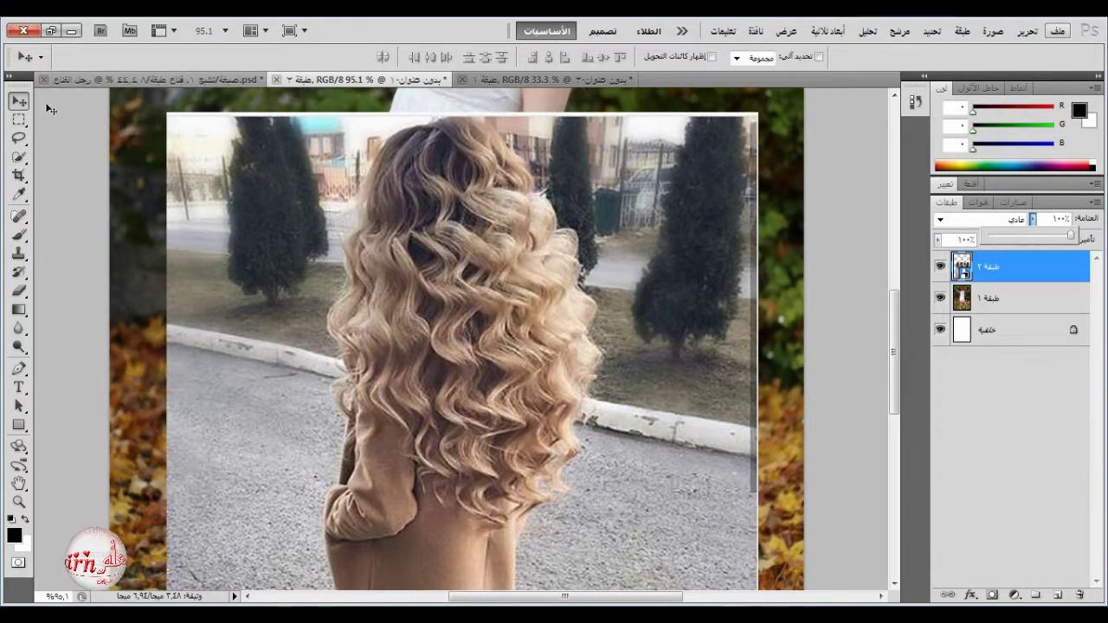
click(19, 156)
mouse_move(437, 139)
mouse_down()
mouse_move(404, 216)
mouse_move(410, 267)
mouse_move(480, 314)
mouse_move(518, 201)
mouse_move(536, 423)
mouse_move(454, 467)
mouse_move(359, 273)
mouse_move(352, 387)
mouse_up()
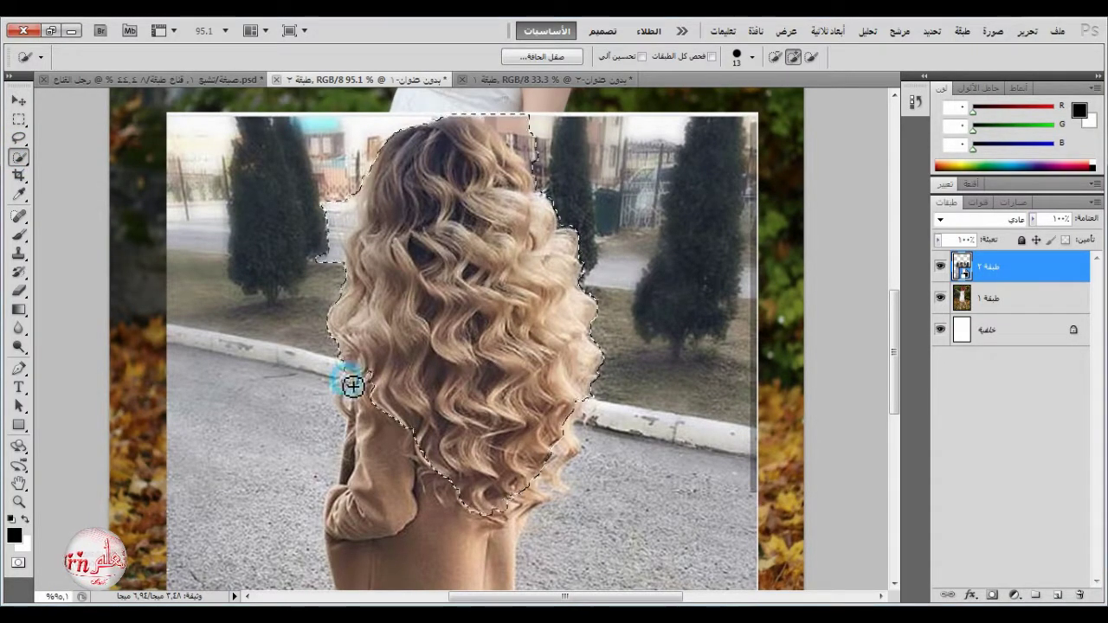
alt+click(515, 128)
alt+click(338, 218)
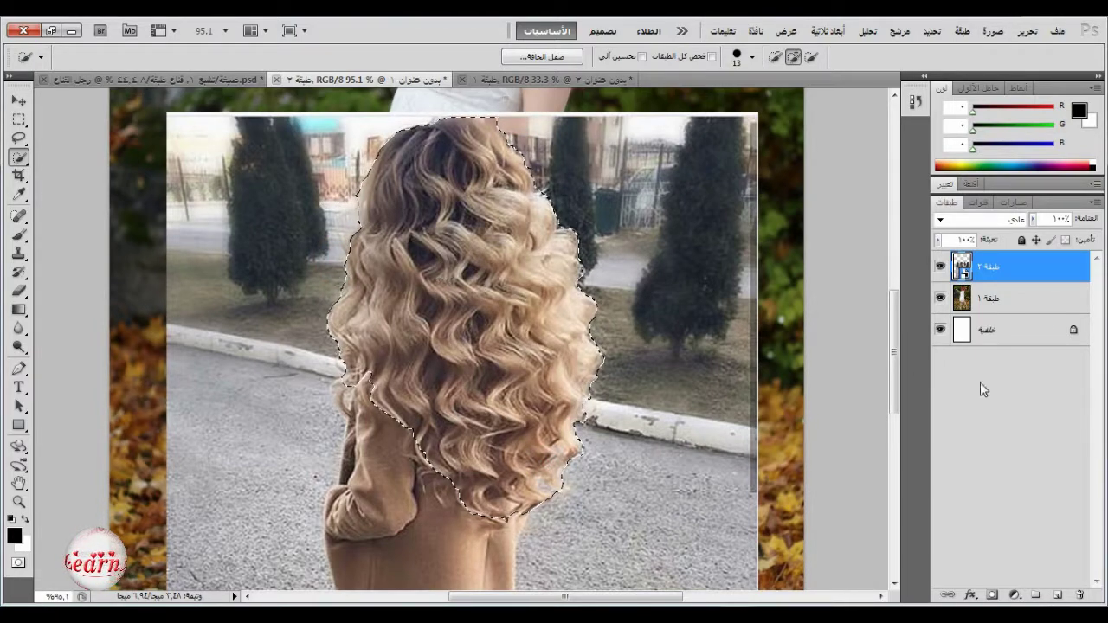
click(994, 596)
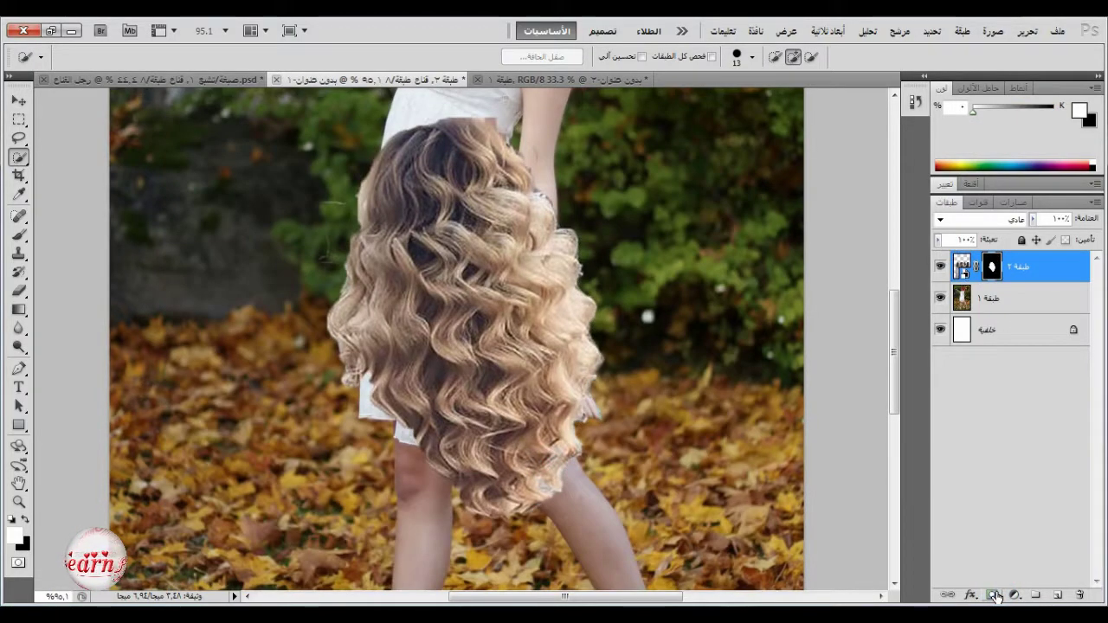
Start refining the hair layer's mask and preview it with the Overlay view.
right_click(990, 270)
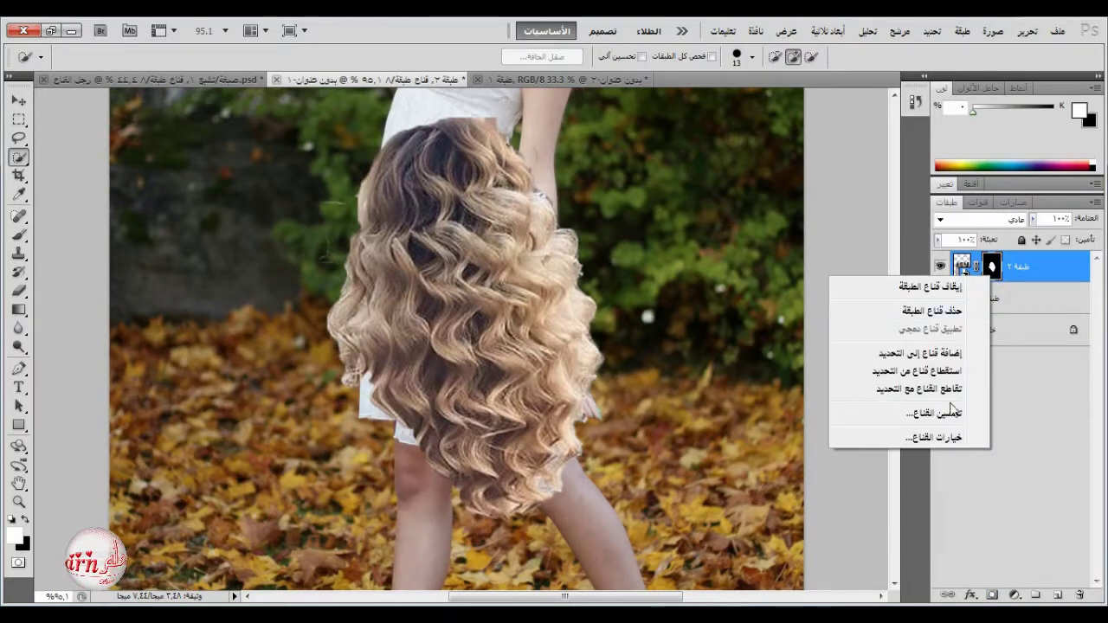
click(952, 412)
drag(563, 93, 851, 94)
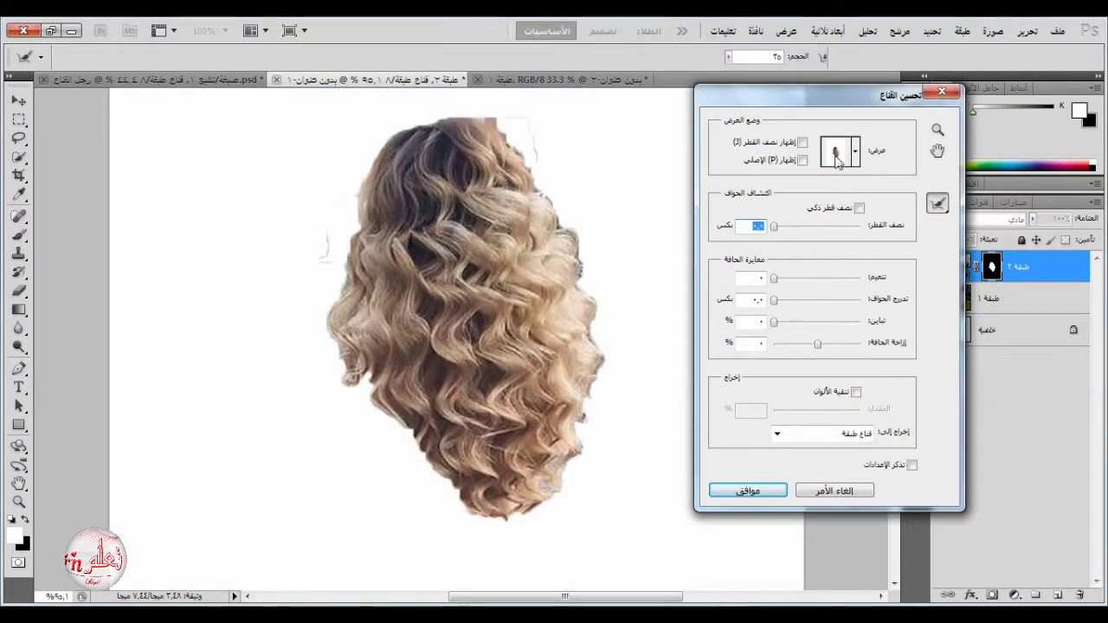
click(837, 160)
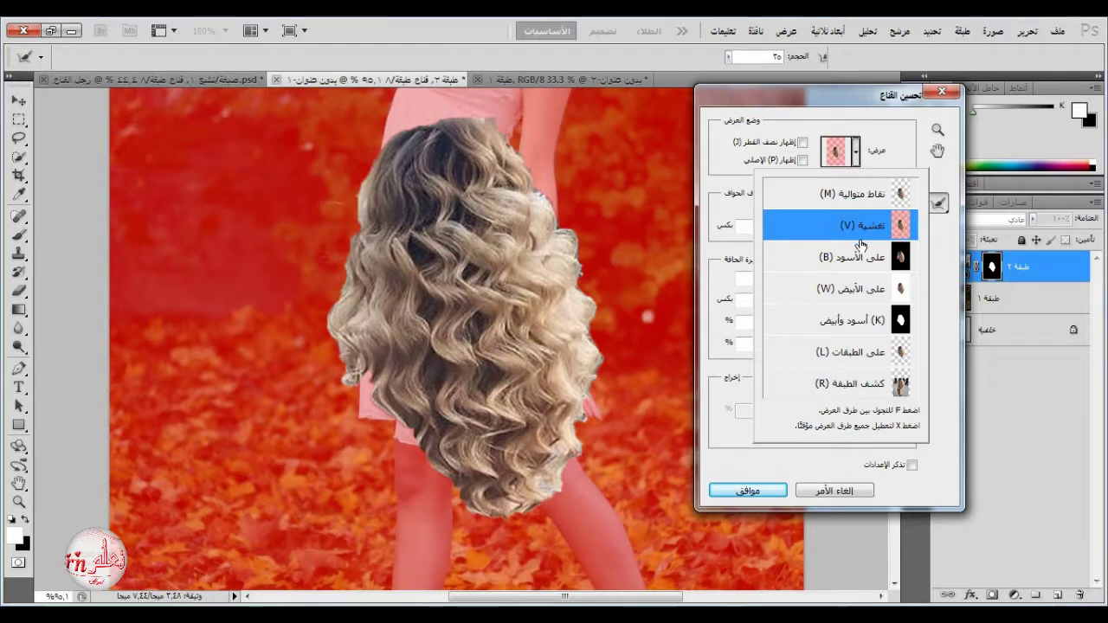
click(801, 101)
Set the mask refinement to radius 0.2 px, smooth 35, feather 0.2 px, contrast 1% and shift edge -2%.
click(772, 226)
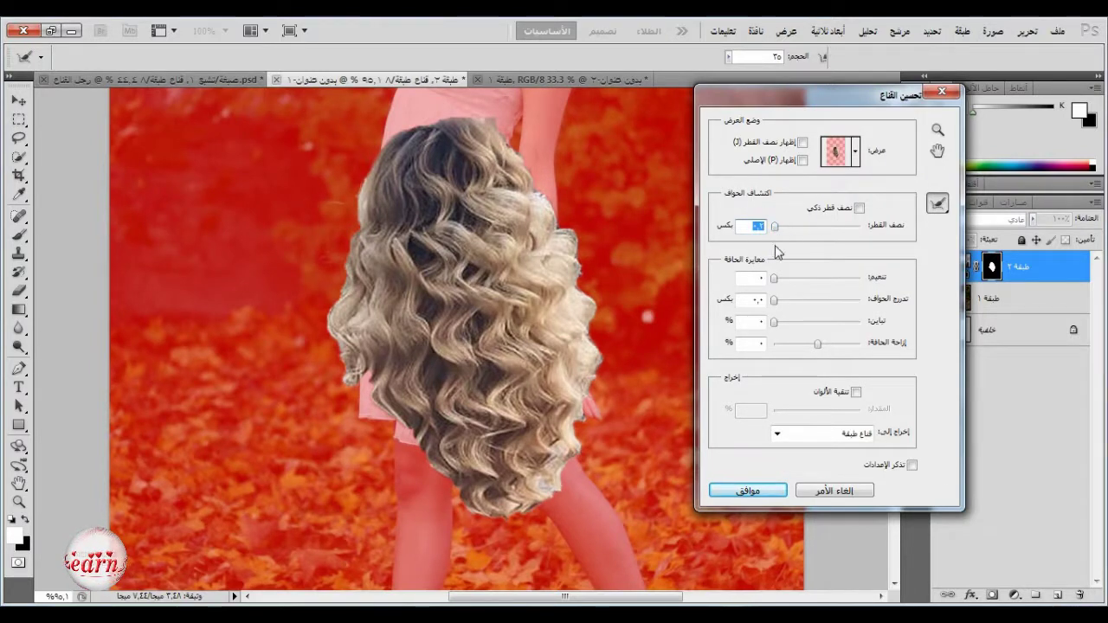
drag(776, 279, 801, 278)
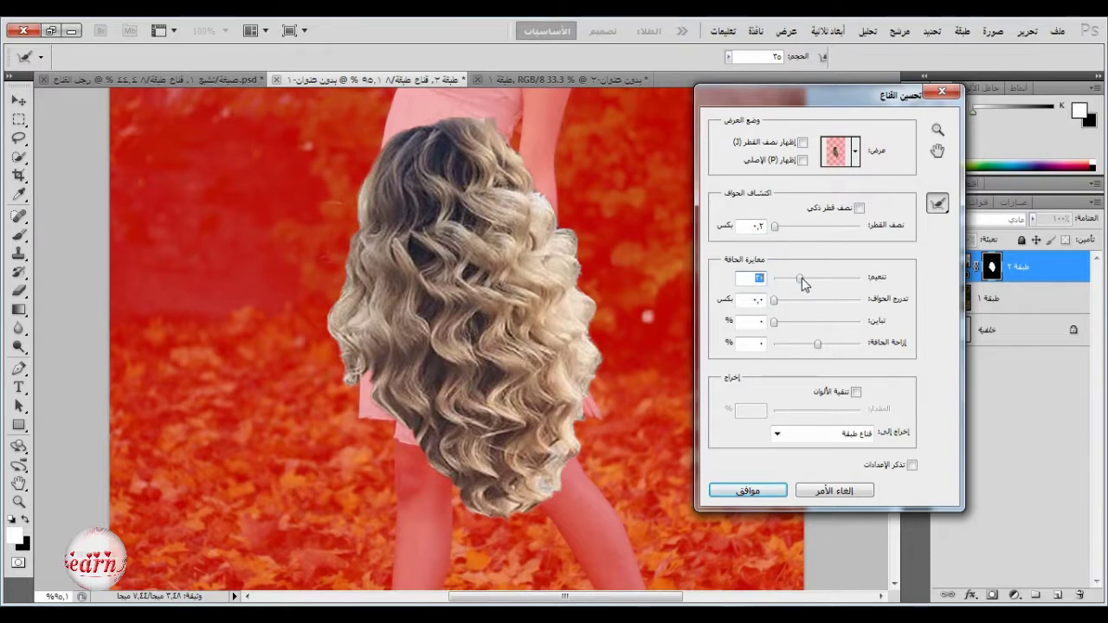
click(761, 300)
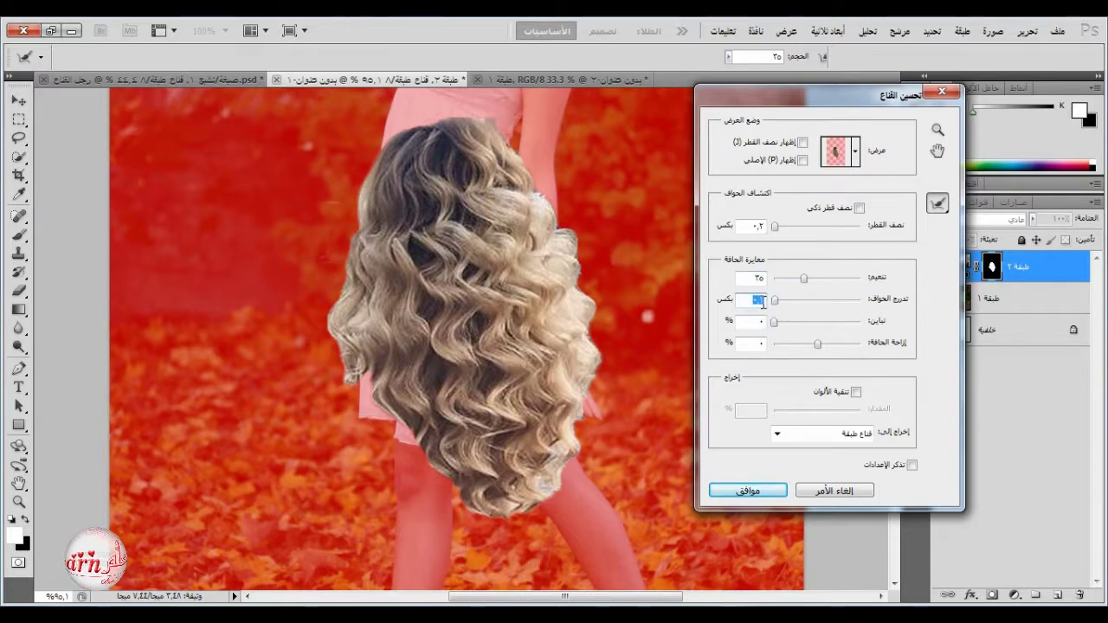
click(757, 320)
text(1)
click(760, 344)
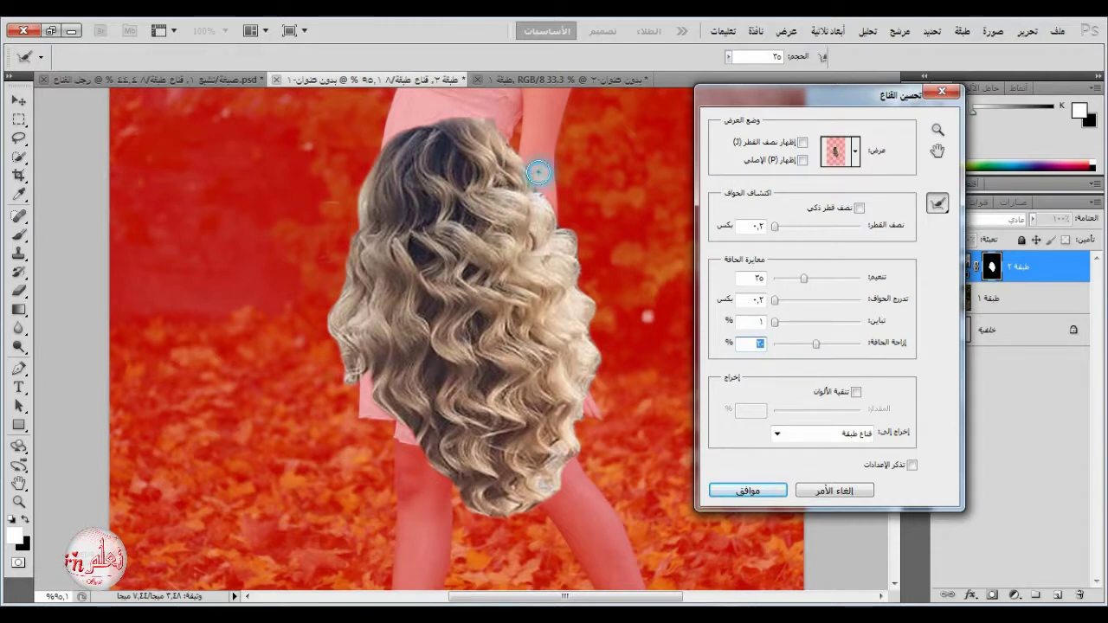
Brush along the hair's outer edges on both sides and the lower tips to refine the mask, and apply the refinement.
mouse_move(539, 174)
mouse_down()
mouse_move(574, 232)
mouse_move(591, 324)
mouse_up()
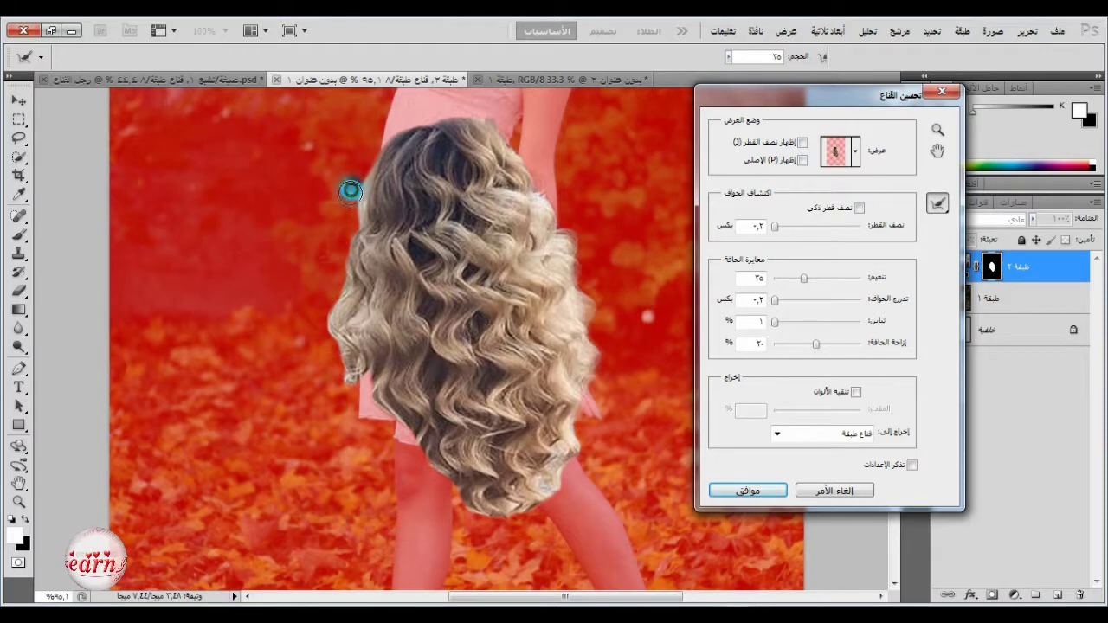
mouse_move(351, 185)
mouse_down()
mouse_move(333, 319)
mouse_move(339, 348)
mouse_up()
drag(331, 391, 335, 398)
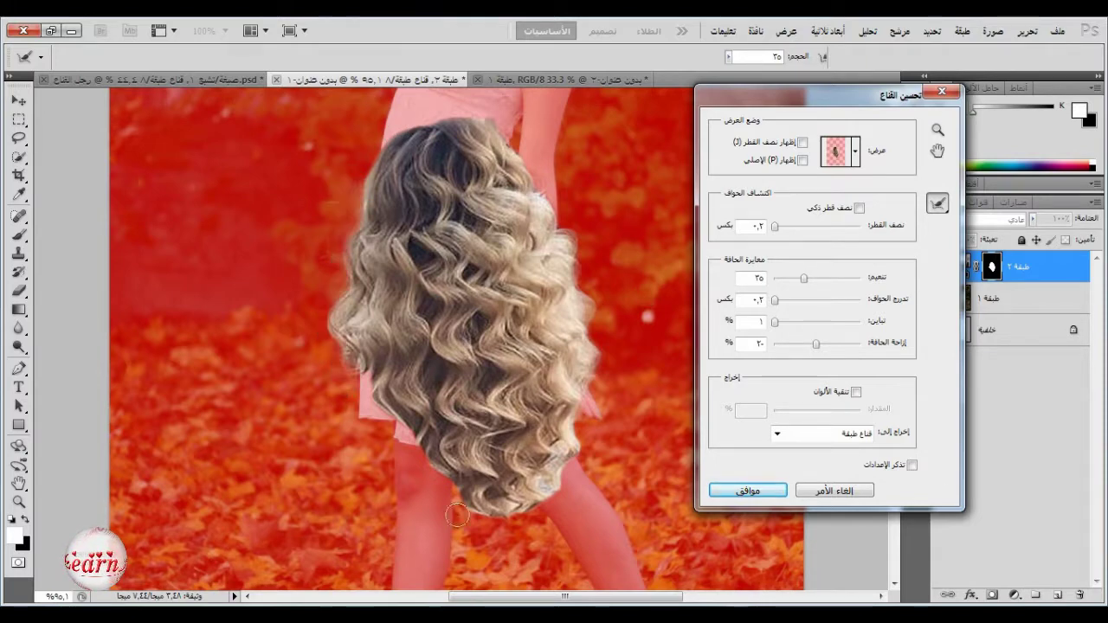
drag(561, 472, 524, 514)
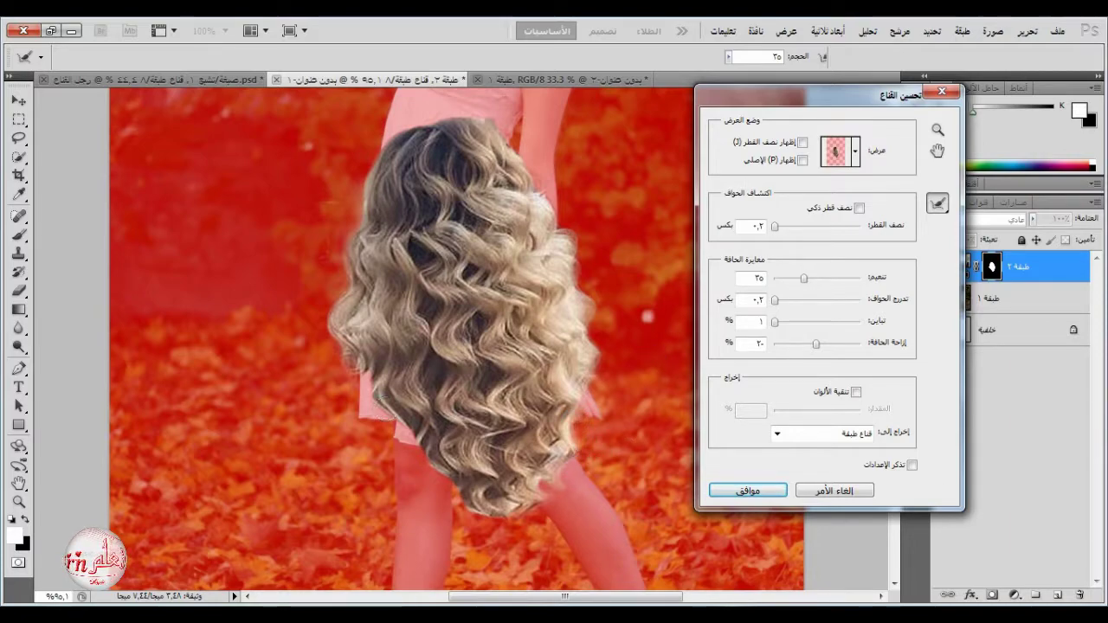
drag(371, 405, 406, 449)
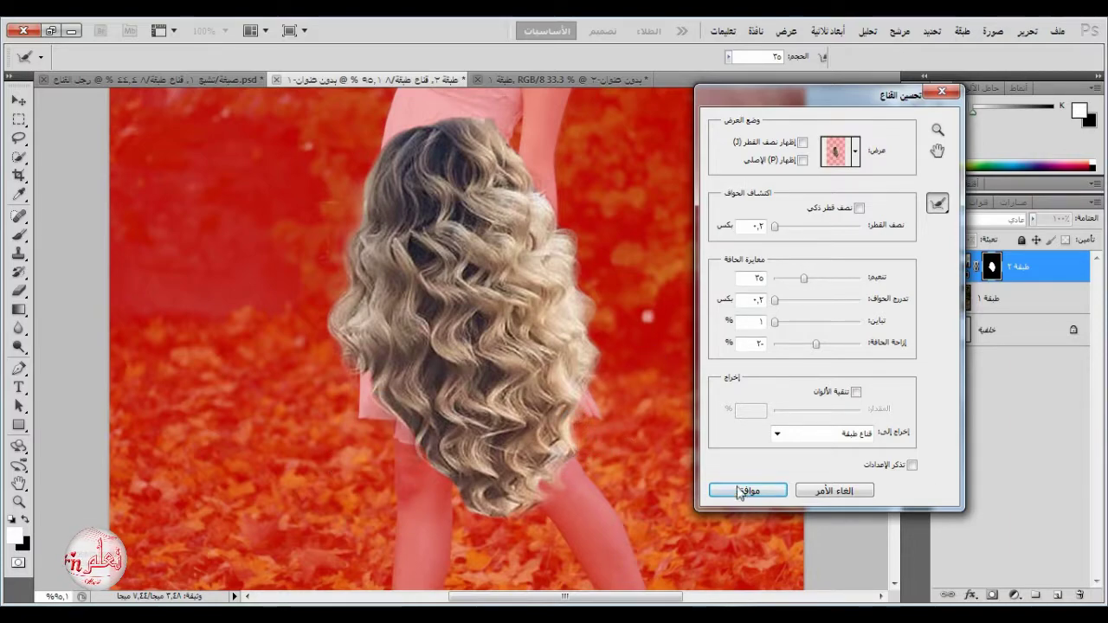
click(738, 492)
Rotate the masked hair by about 3.05° with Free Transform and shift it slightly to line up with the dress.
click(1025, 32)
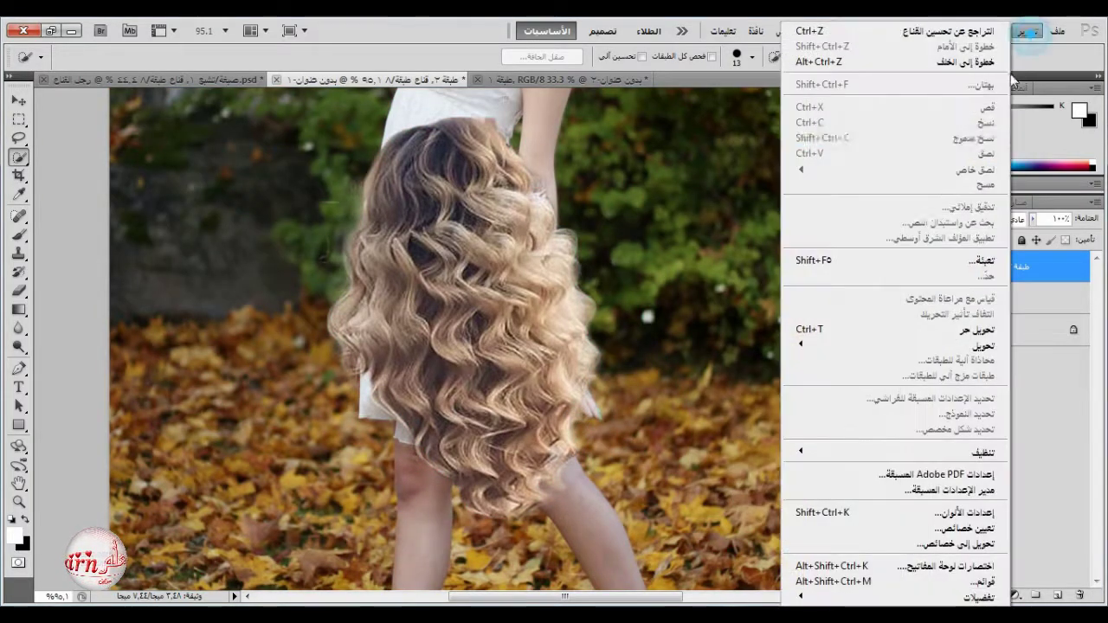
click(853, 329)
drag(787, 183, 773, 238)
drag(515, 299, 498, 292)
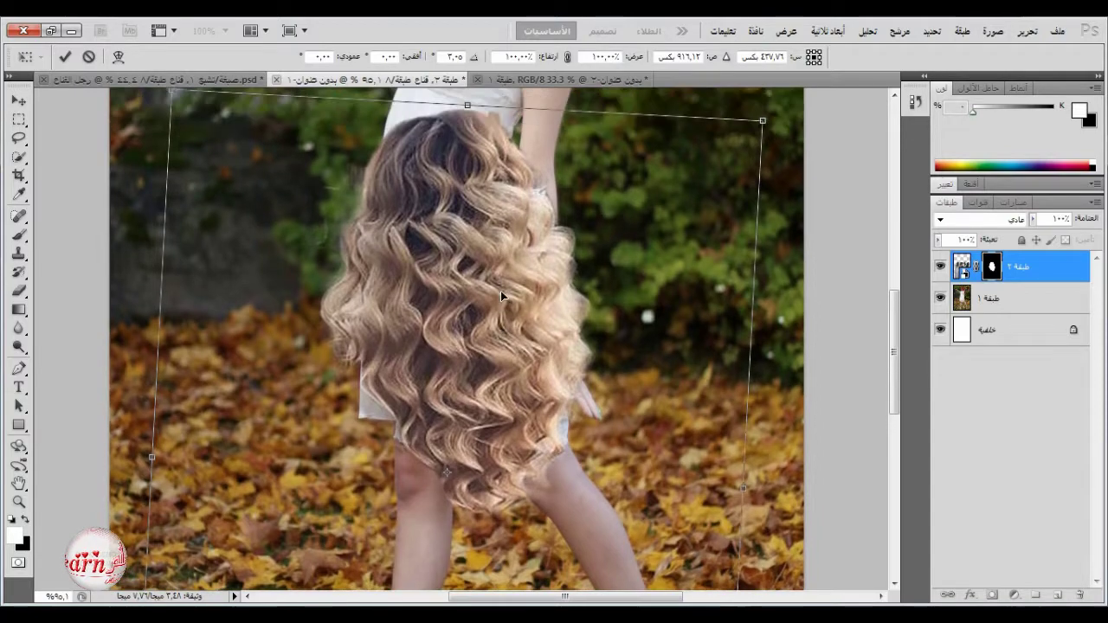
scroll(501, 291, down, 3)
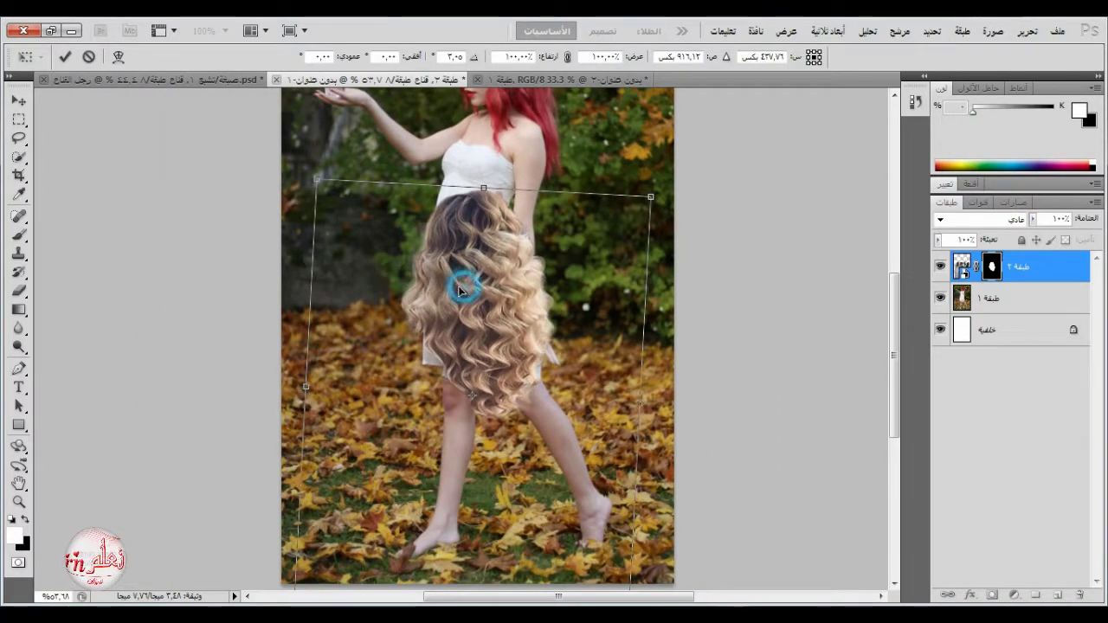
drag(460, 290, 453, 290)
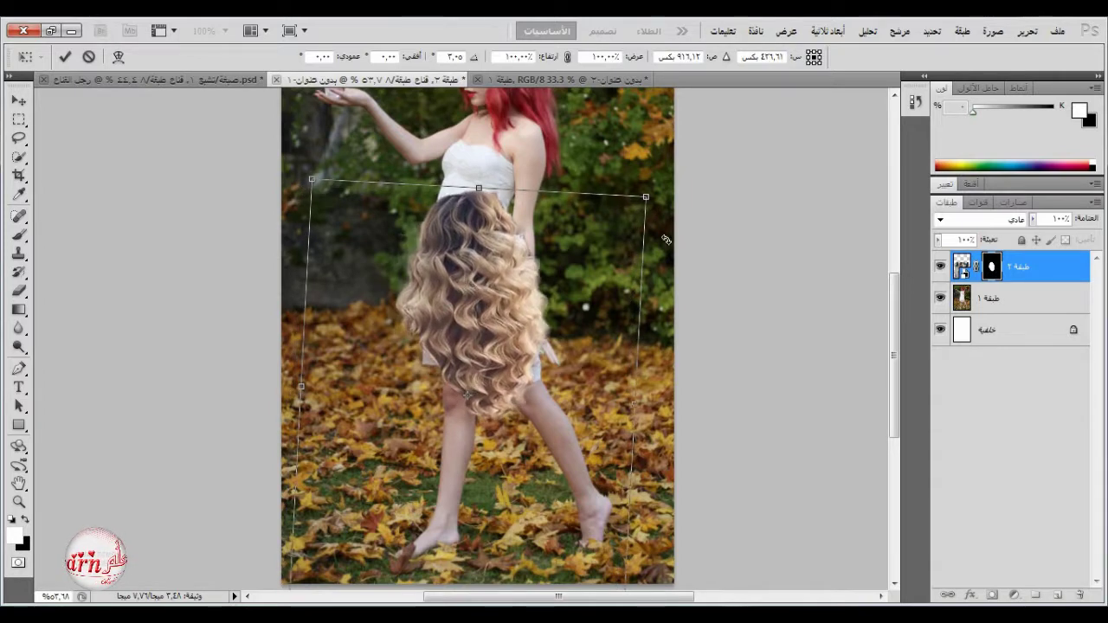
Scale the hair proportionally to about 107.4%, place its upper edge at the dress's waist, and apply the transform.
click(568, 57)
drag(646, 198, 672, 167)
drag(590, 232, 582, 270)
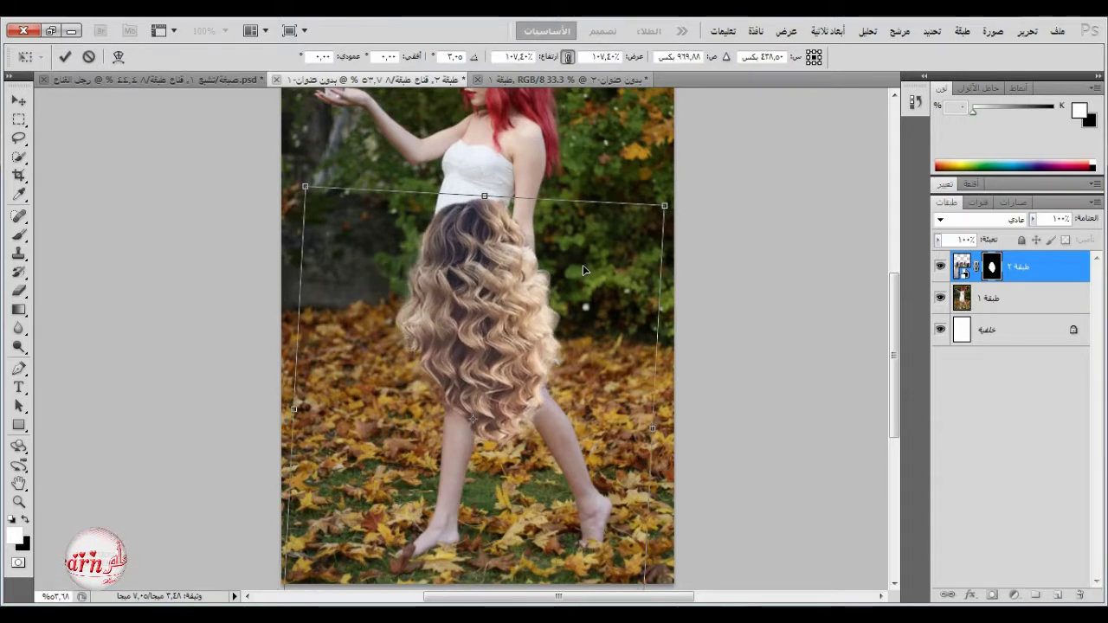
click(65, 57)
key(w)
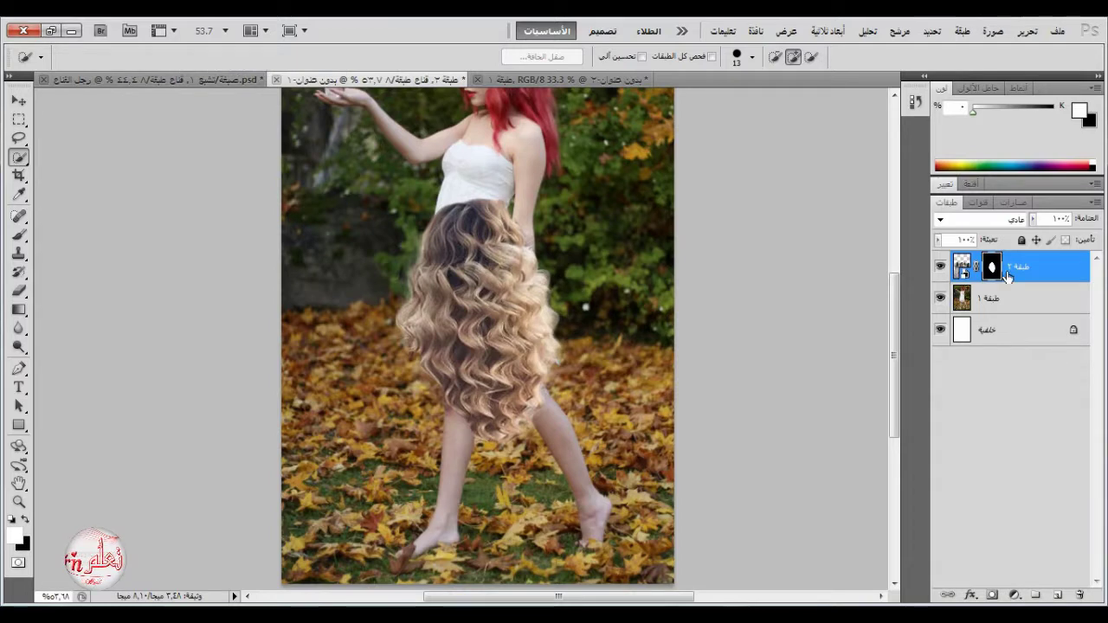
Add a Hue/Saturation adjustment layer with Colorize enabled and clip it to the hair layer.
click(1015, 594)
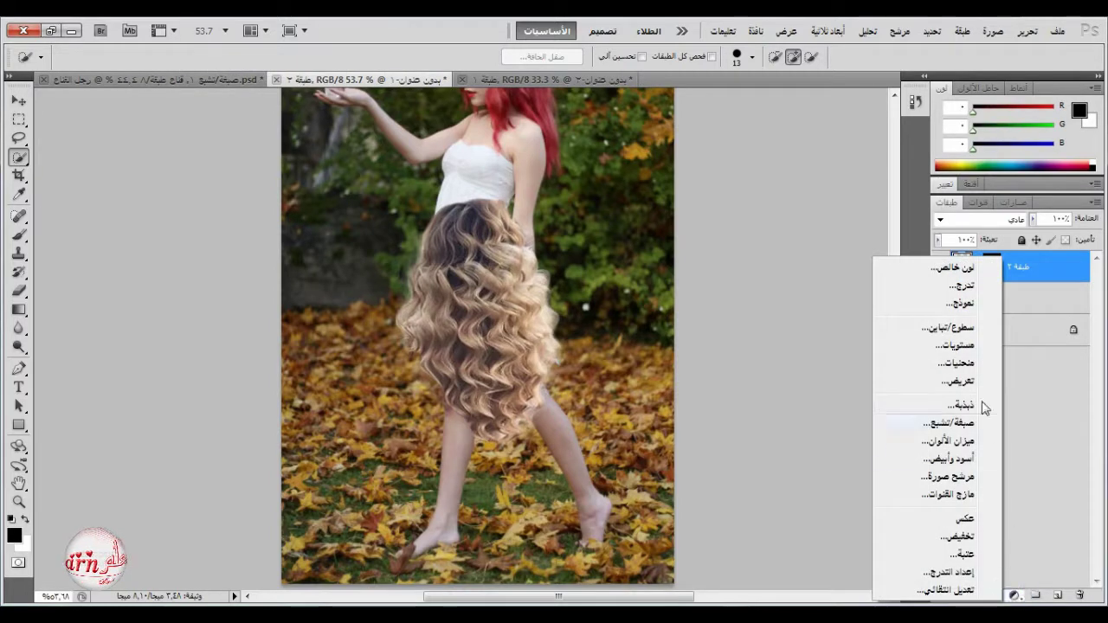
click(973, 422)
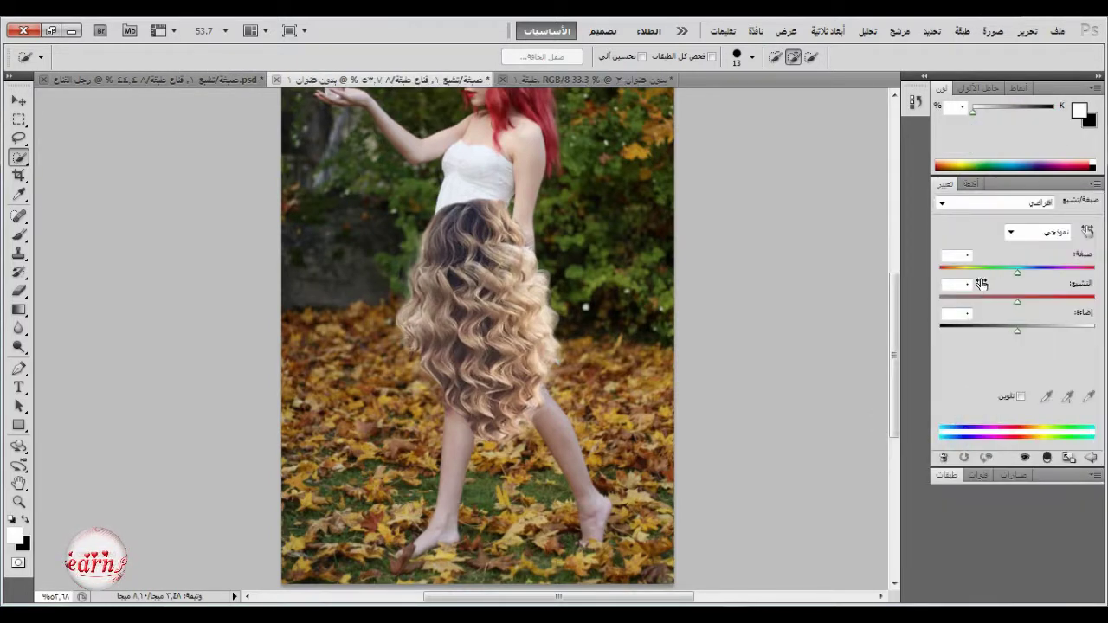
click(1020, 397)
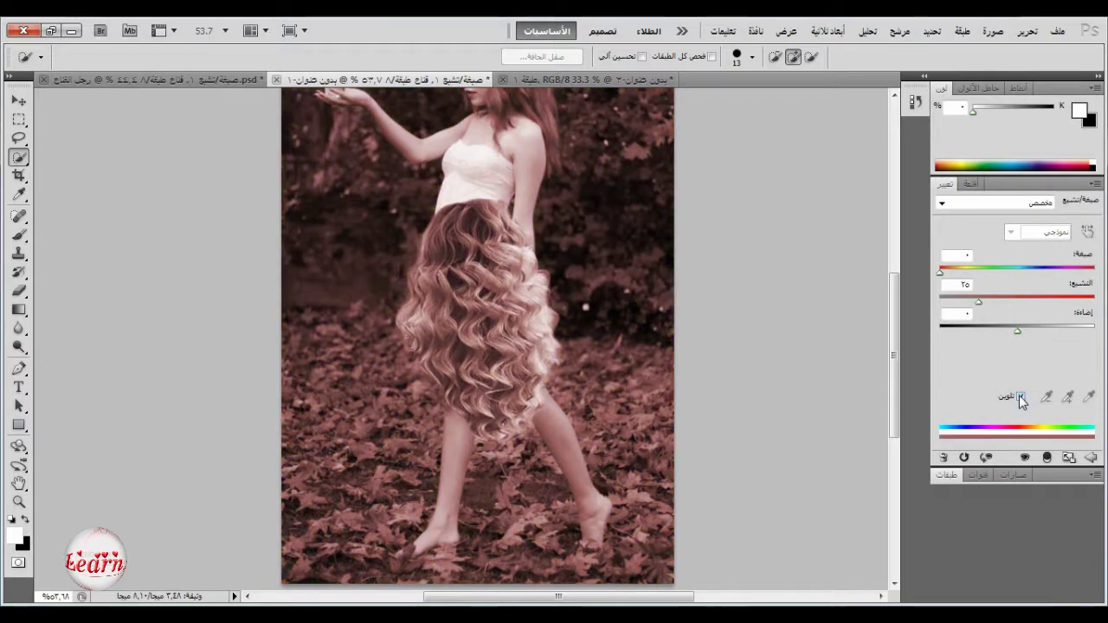
click(1047, 459)
Set the adjustment's hue to 77 to tint the hair skirt green.
drag(941, 277, 973, 280)
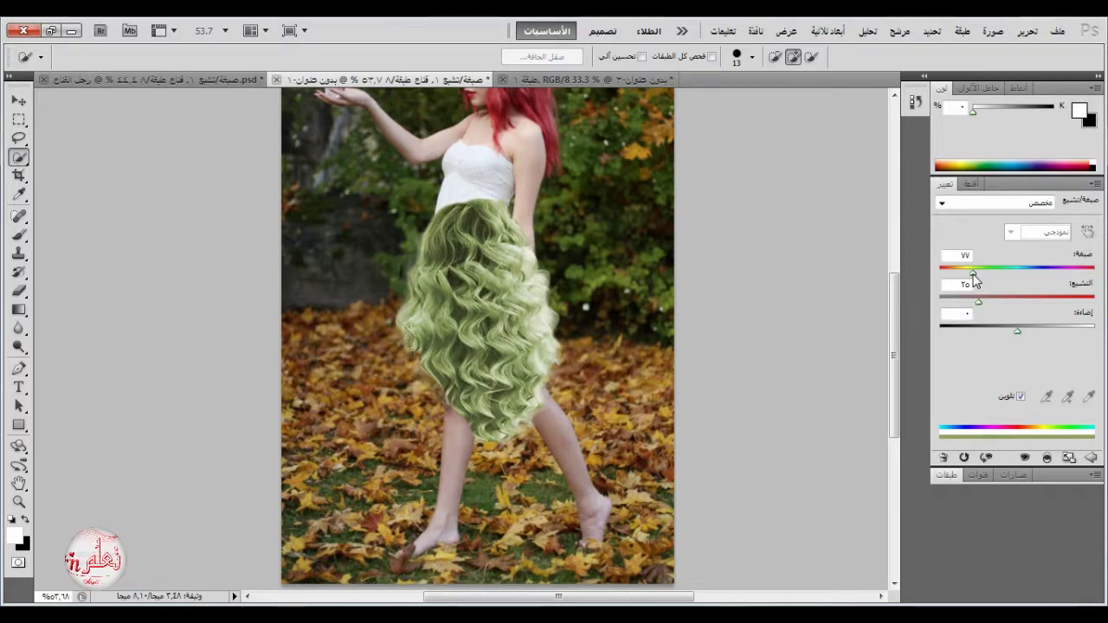
click(962, 256)
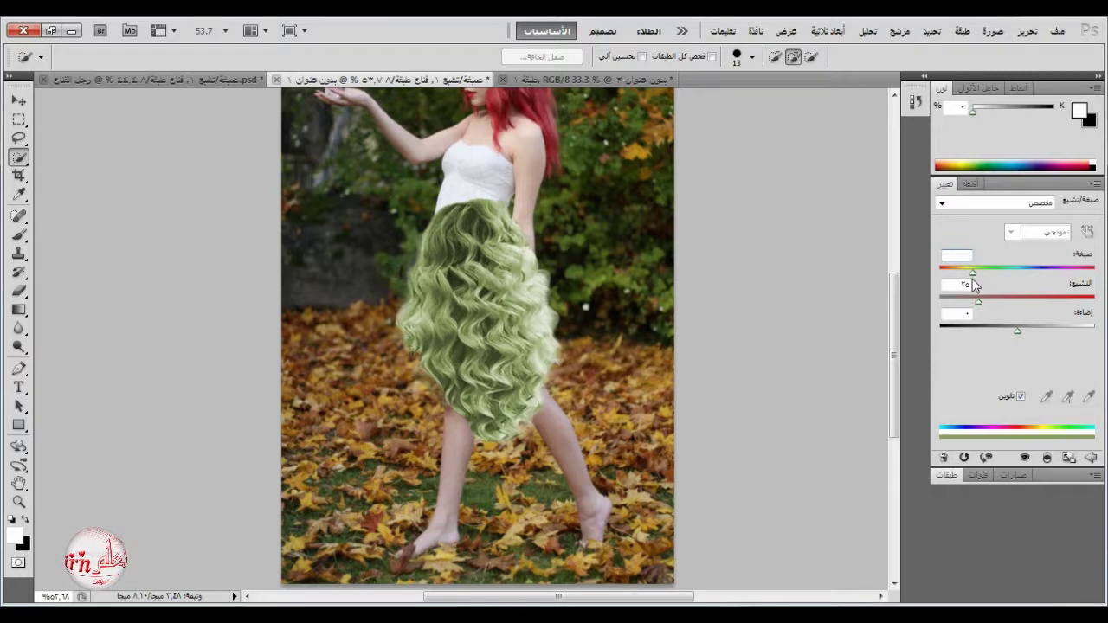
text(77)
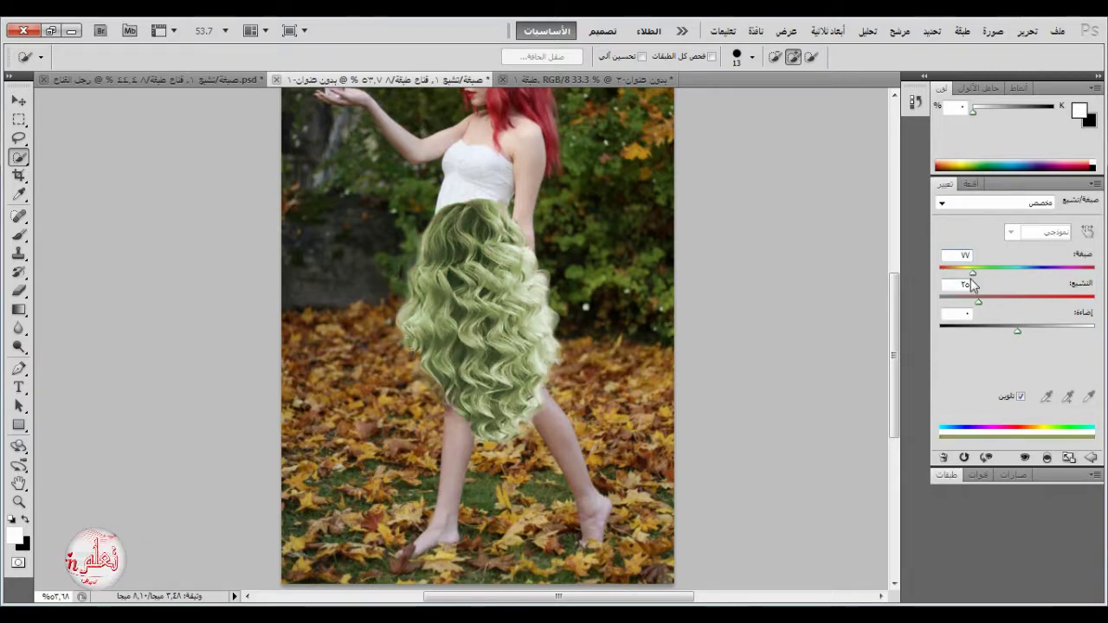
Set the Hue/Saturation adjustment's saturation to 0 and lightness to +73 to turn the hair skirt white.
drag(980, 301, 940, 301)
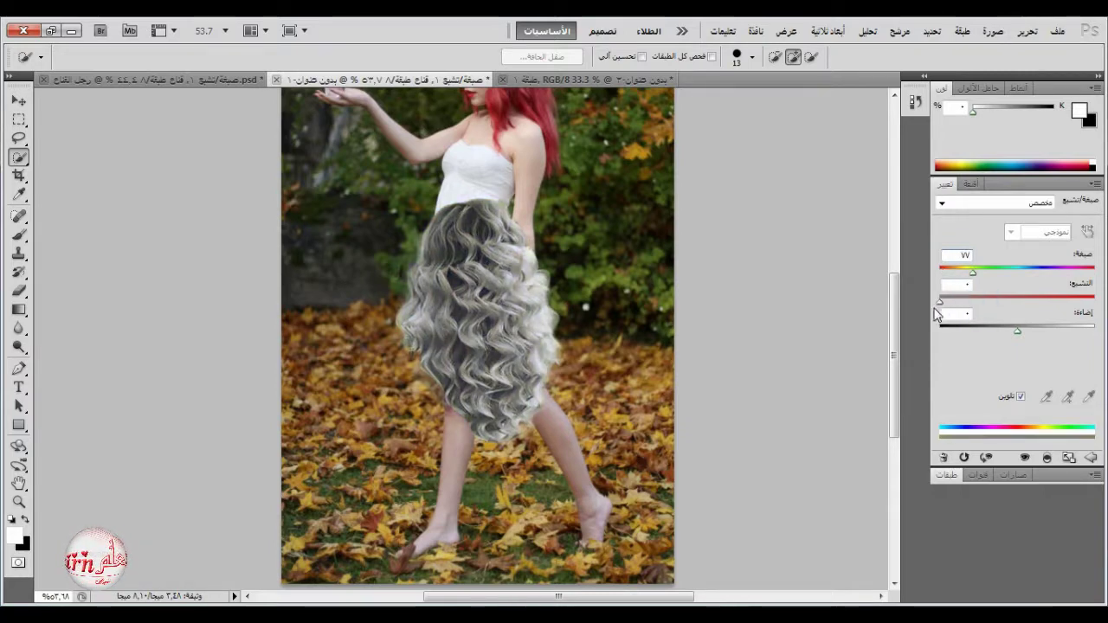
drag(1018, 333, 1072, 333)
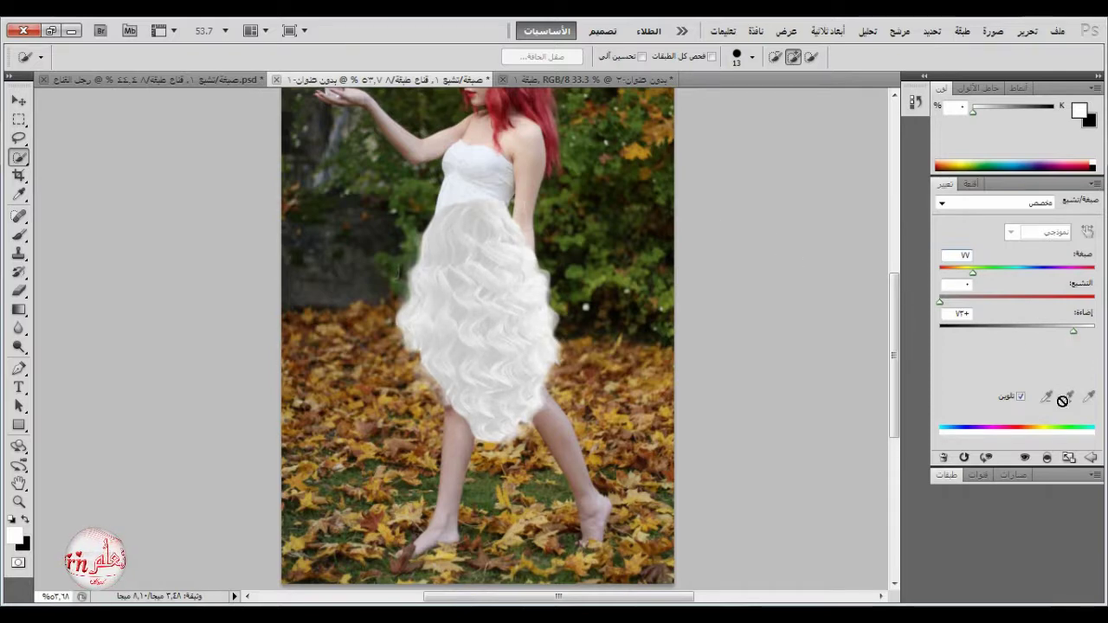
Paint black on the hair layer's mask with a soft 84 px brush to blend the waist and trim the skirt's hem and side edges.
click(956, 476)
click(991, 300)
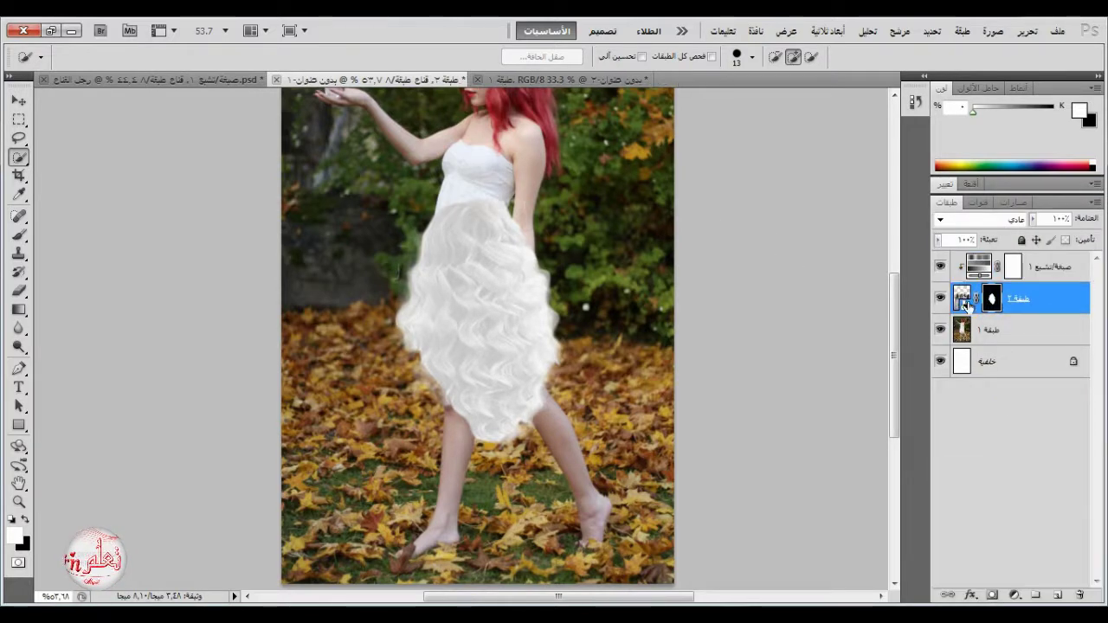
click(18, 234)
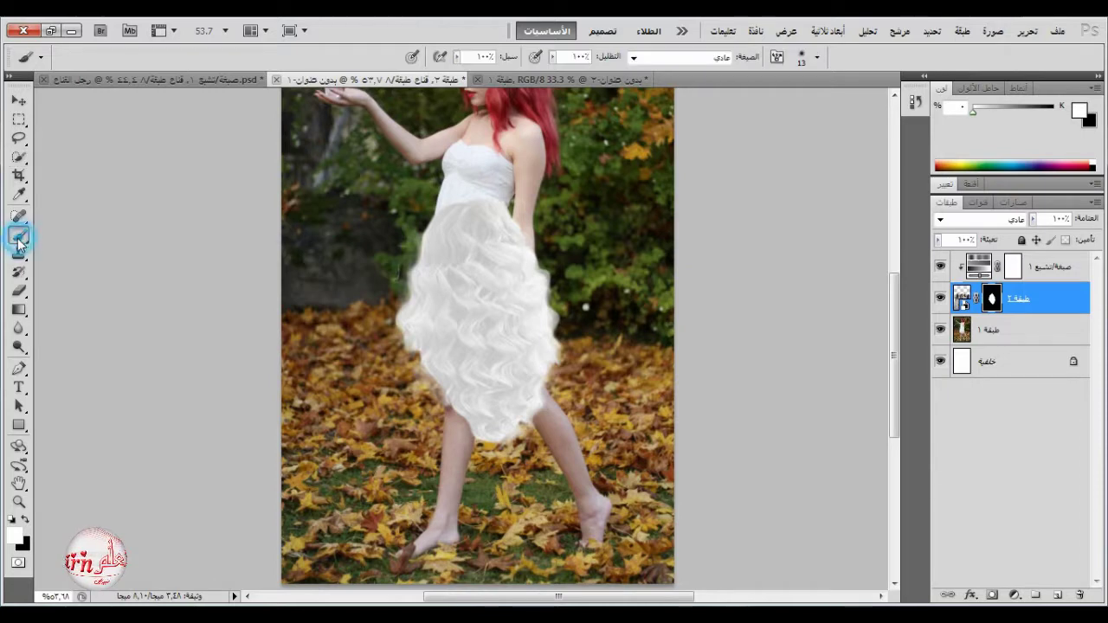
click(26, 518)
right_click(554, 336)
drag(710, 355, 743, 355)
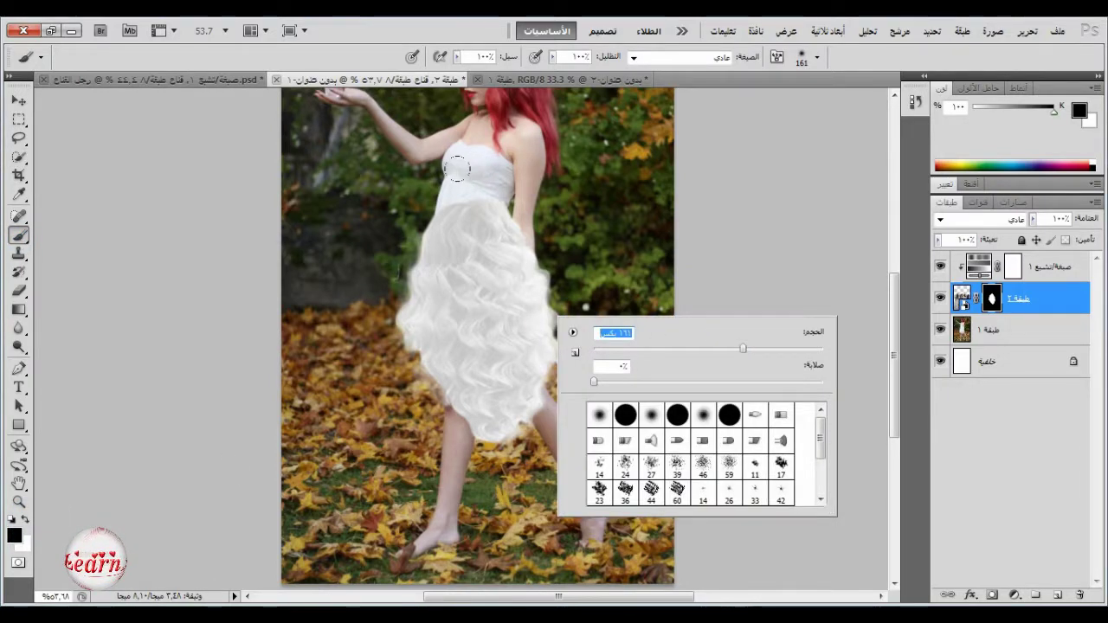
click(599, 415)
click(695, 350)
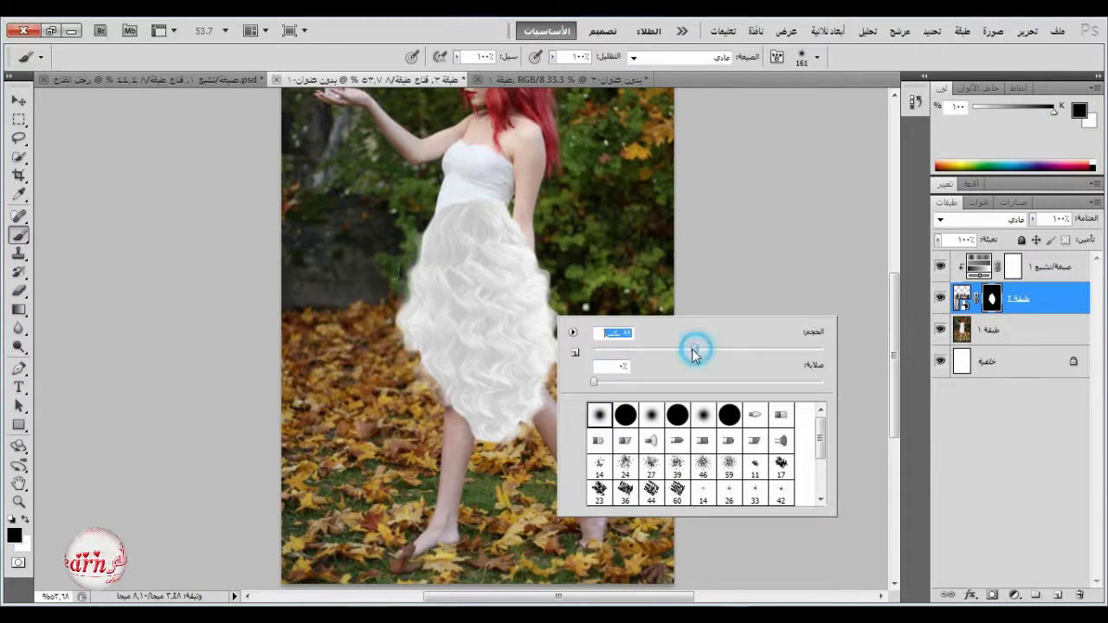
click(486, 189)
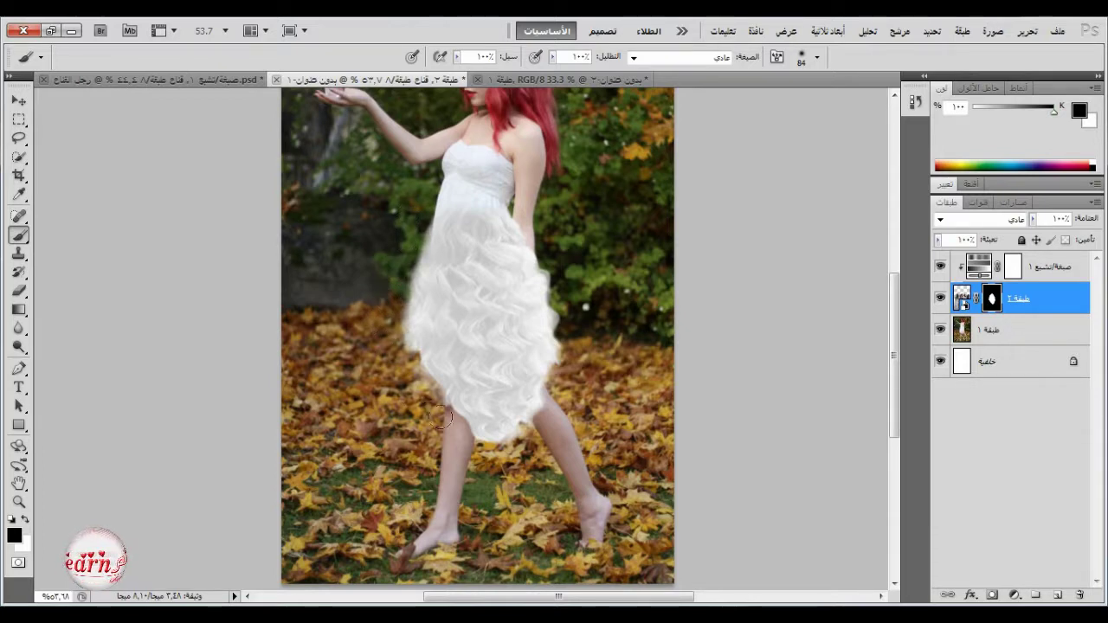
mouse_move(443, 415)
mouse_down()
mouse_move(468, 425)
mouse_move(543, 387)
mouse_up()
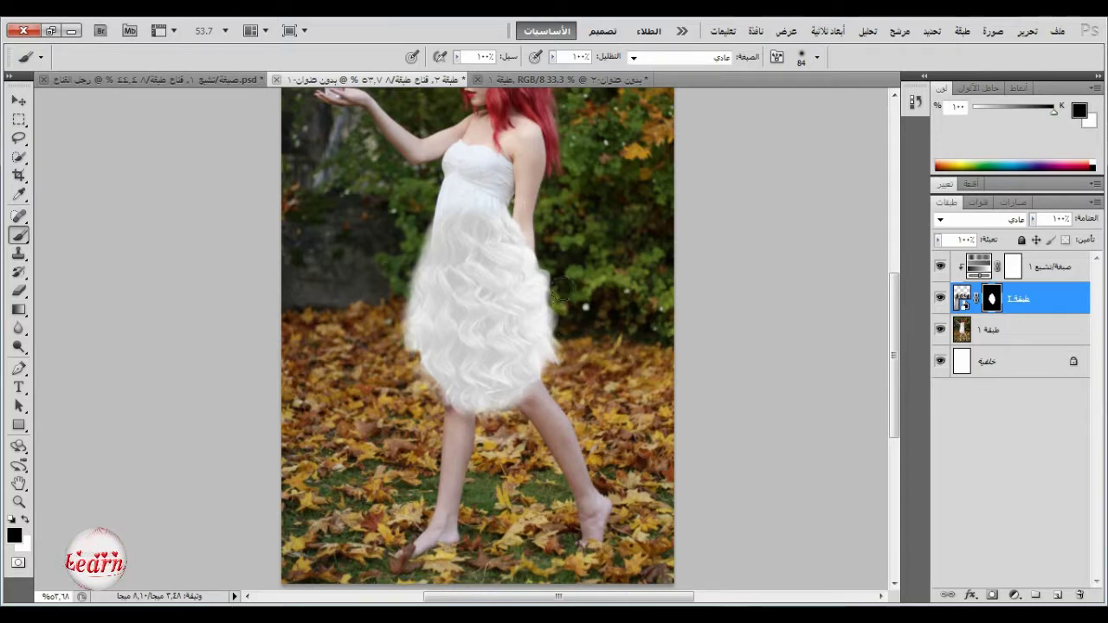
mouse_move(558, 294)
mouse_down()
mouse_move(573, 315)
mouse_move(567, 370)
mouse_up()
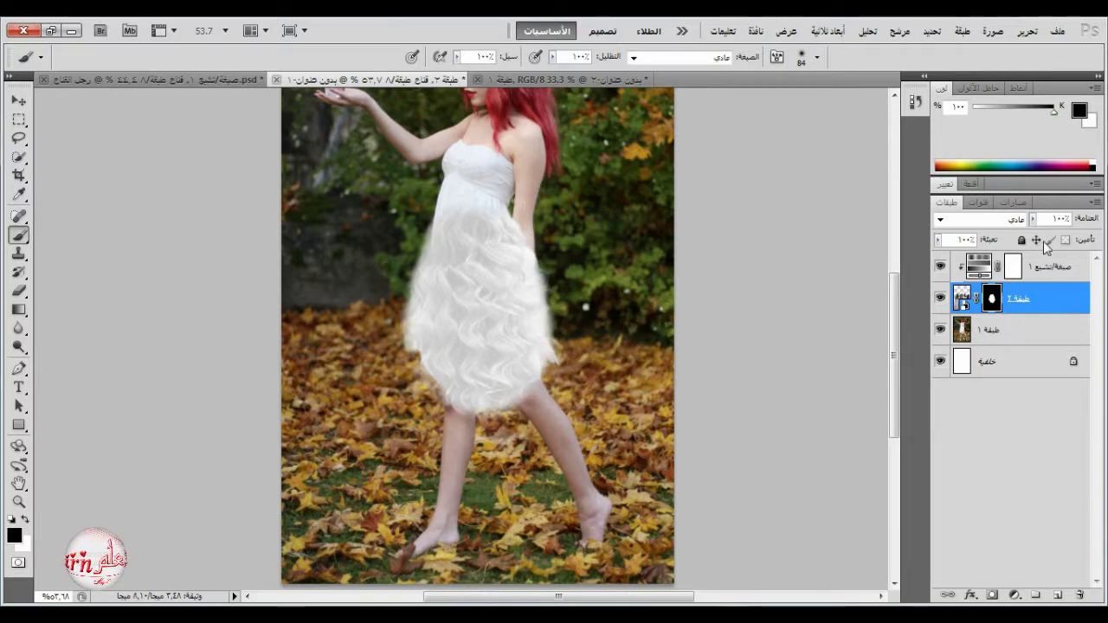
Hide the hair layer and select the woman's lowered forearm and hand on the photo layer with the Quick Selection tool.
click(941, 299)
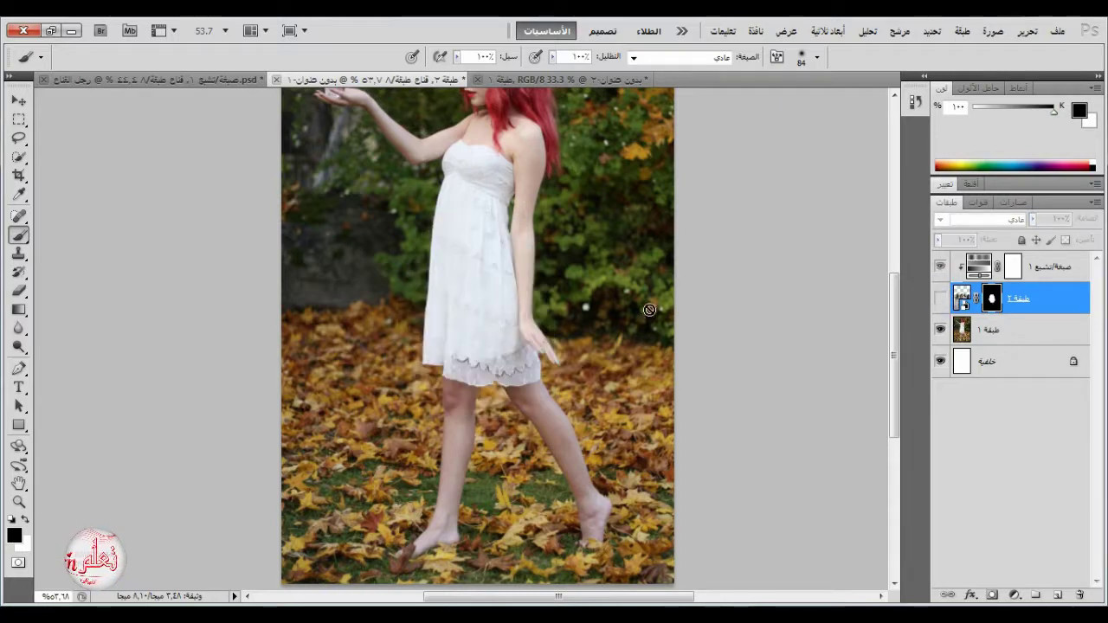
click(967, 336)
scroll(557, 329, up, 2)
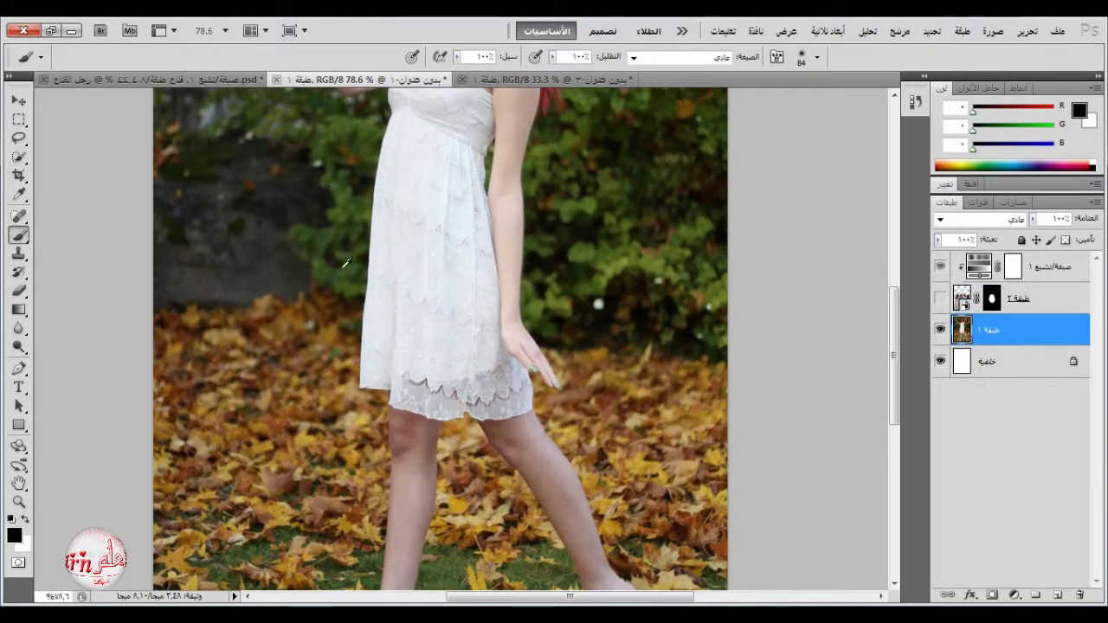
click(20, 156)
mouse_move(508, 201)
mouse_down()
mouse_move(529, 300)
mouse_move(514, 328)
mouse_move(557, 389)
mouse_up()
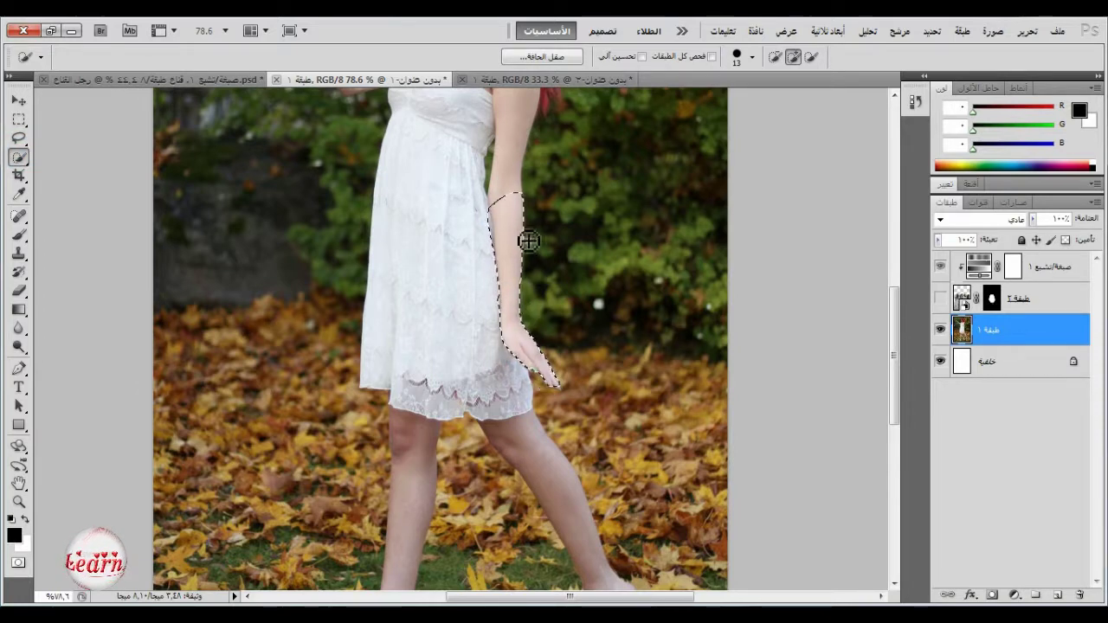
click(517, 188)
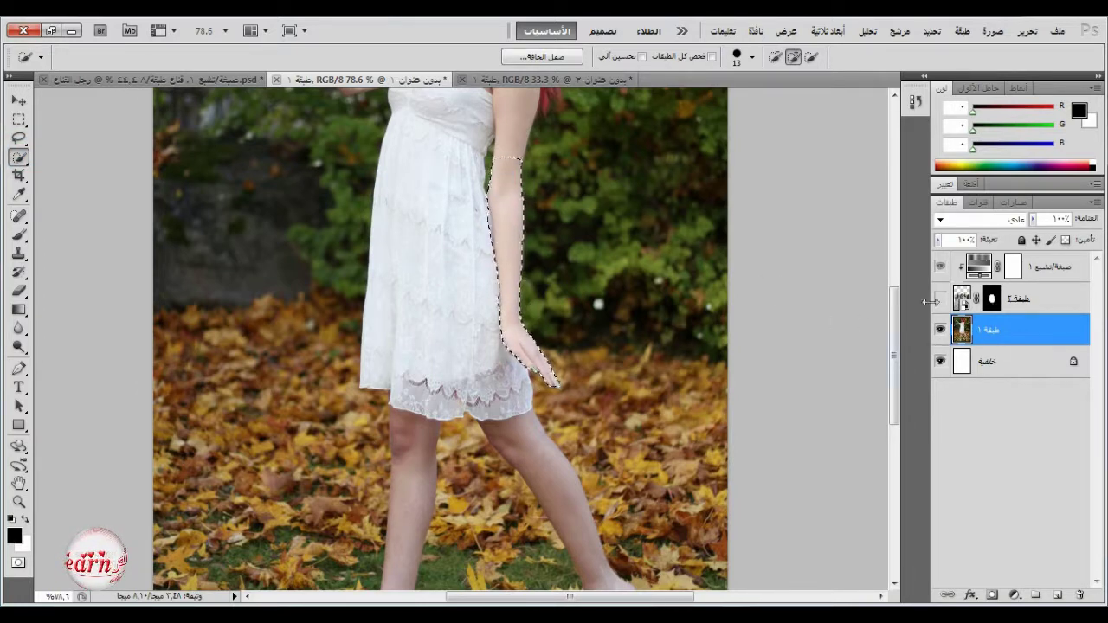
Show the hair layer again, mask out the hair inside the arm selection with black, and clear the selection.
click(939, 298)
click(1022, 299)
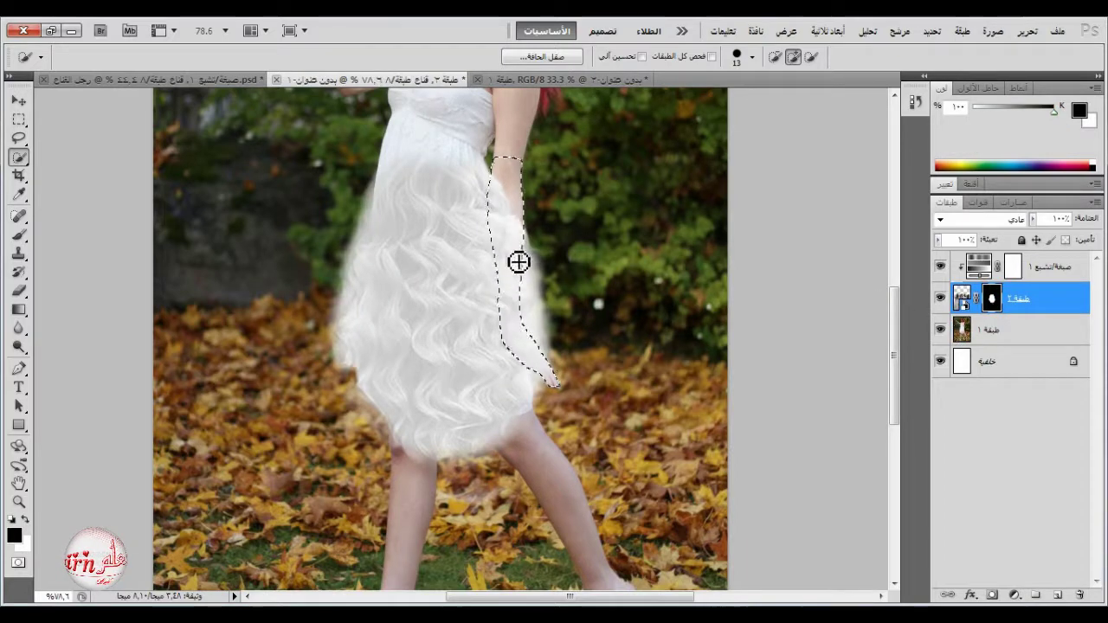
click(19, 234)
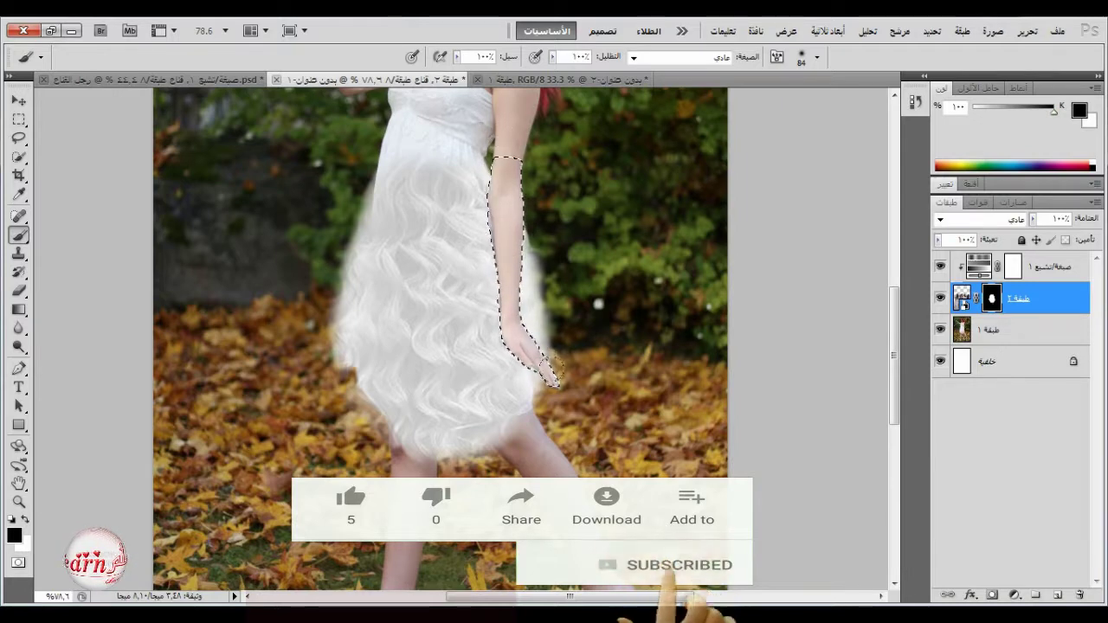
key(ctrl+d)
click(19, 119)
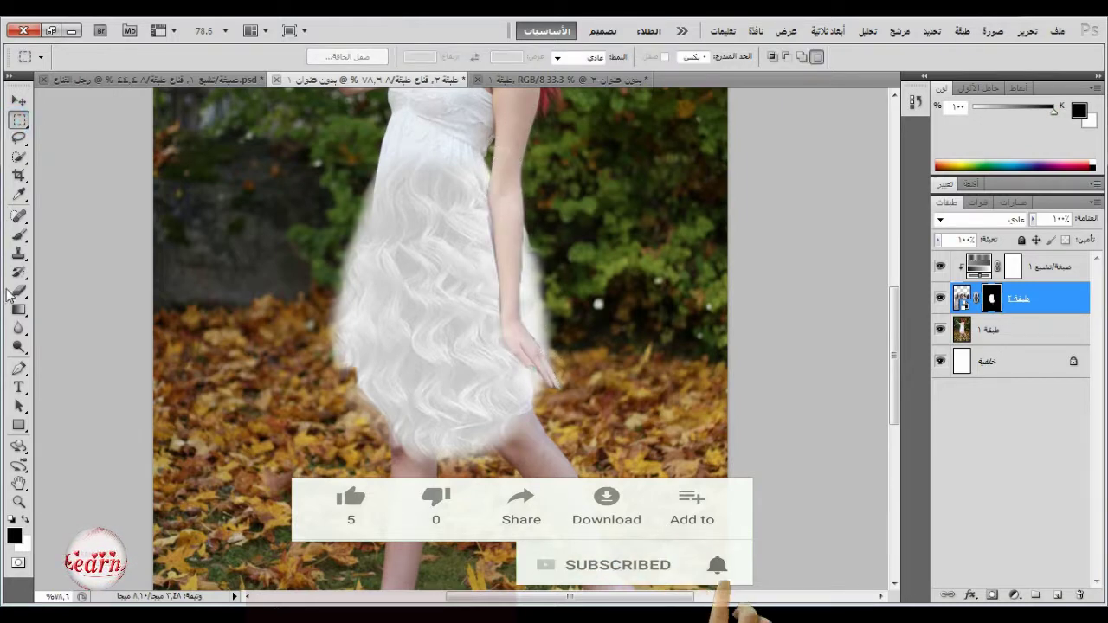
Touch up the hair mask, painting black across the waist and white along the skirt's left side to restore hair.
click(20, 235)
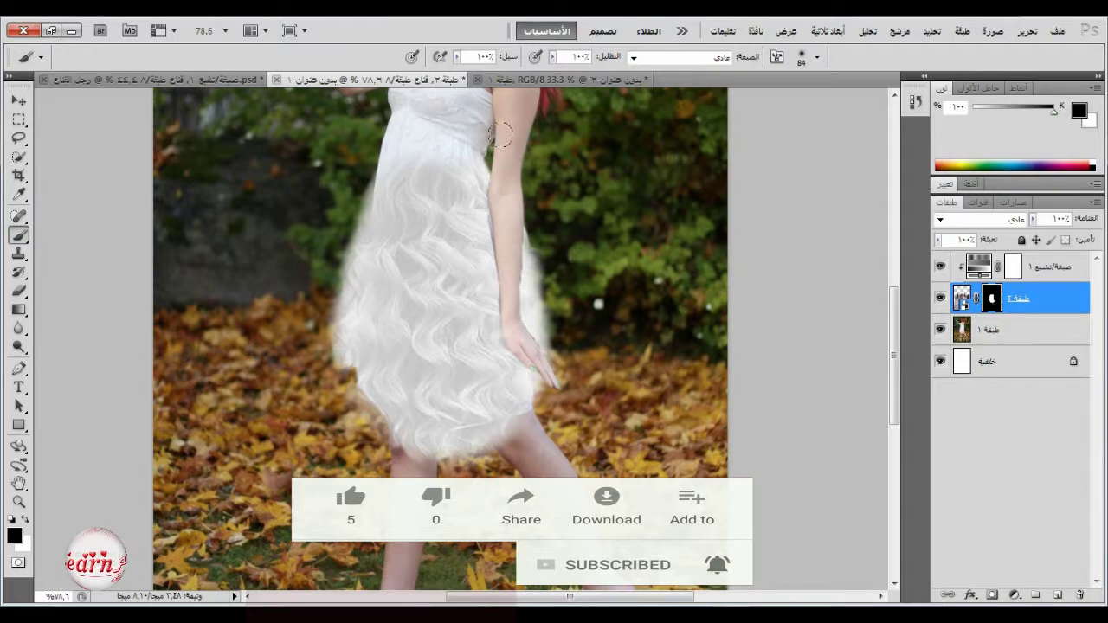
mouse_move(485, 130)
mouse_down()
mouse_move(487, 154)
mouse_move(407, 134)
mouse_up()
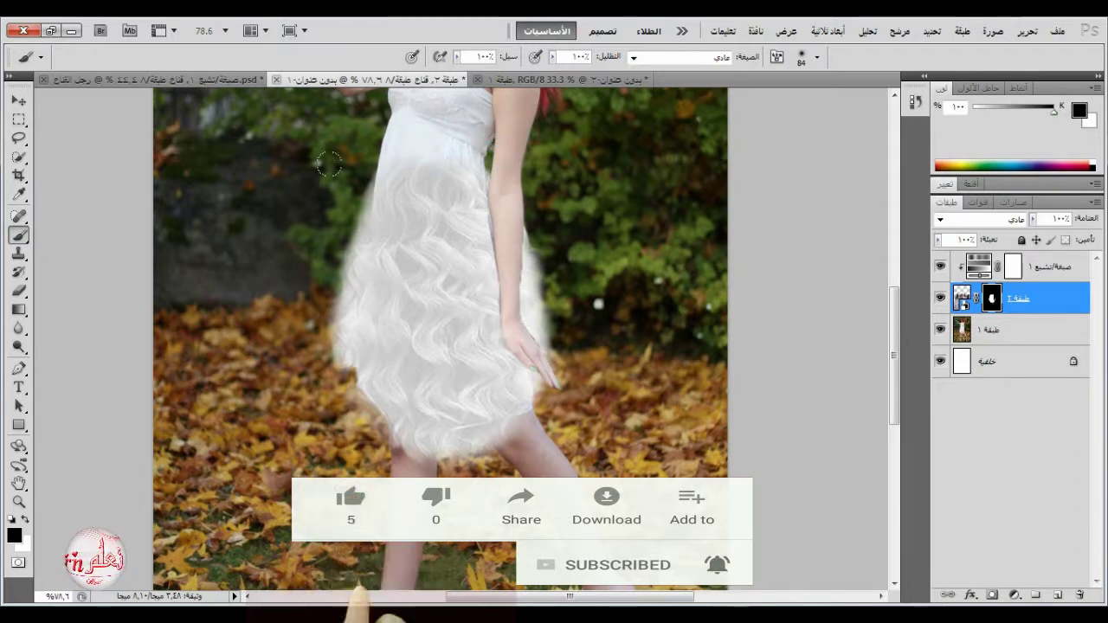
click(25, 519)
mouse_move(384, 208)
mouse_down()
mouse_move(391, 169)
mouse_move(376, 214)
mouse_up()
click(368, 303)
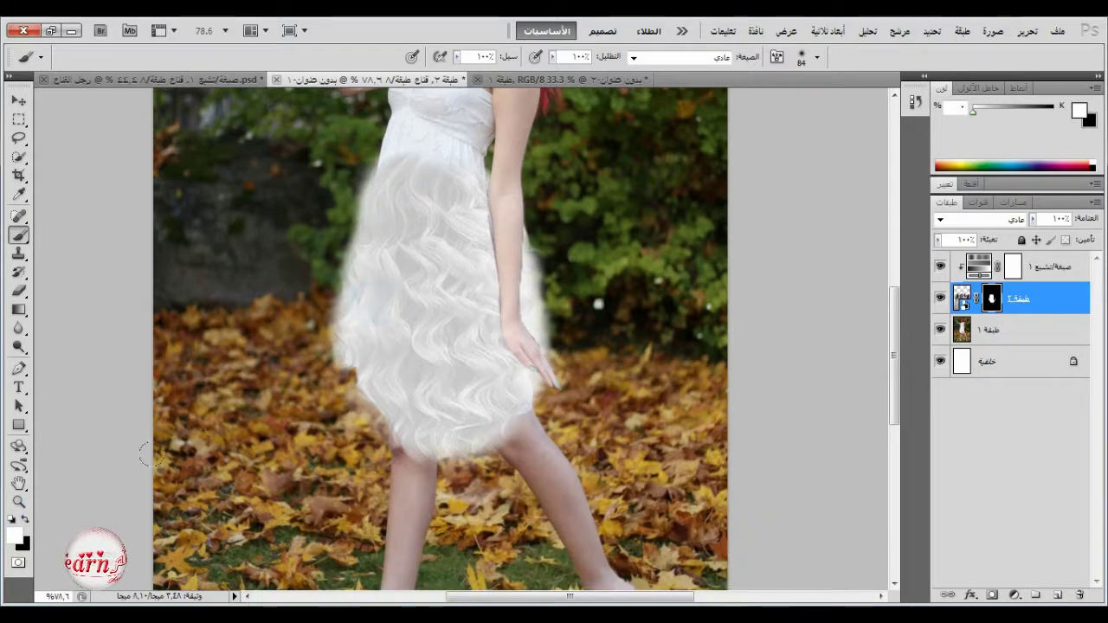
Trim the skirt's left and right outer edges on the mask with a hard round 84 px black brush.
click(25, 519)
right_click(293, 394)
click(383, 494)
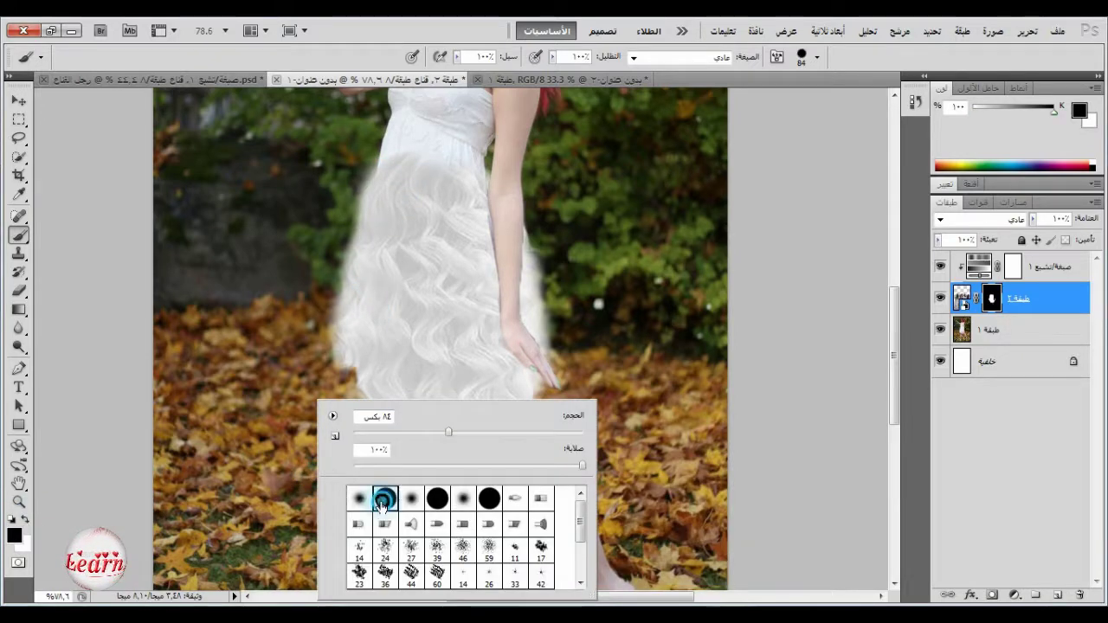
click(309, 400)
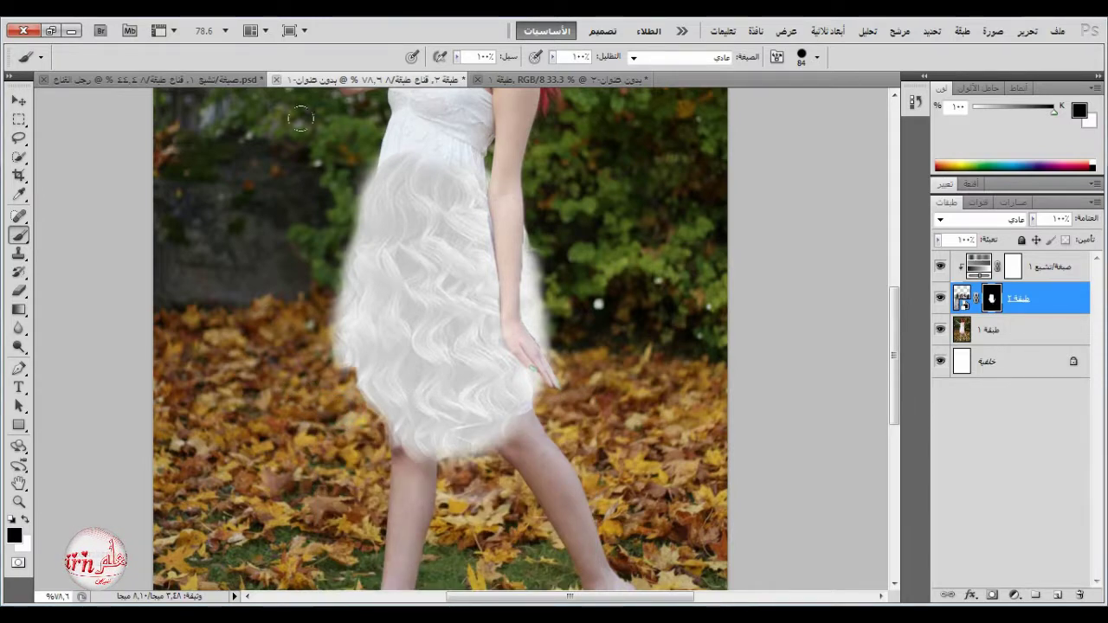
click(351, 149)
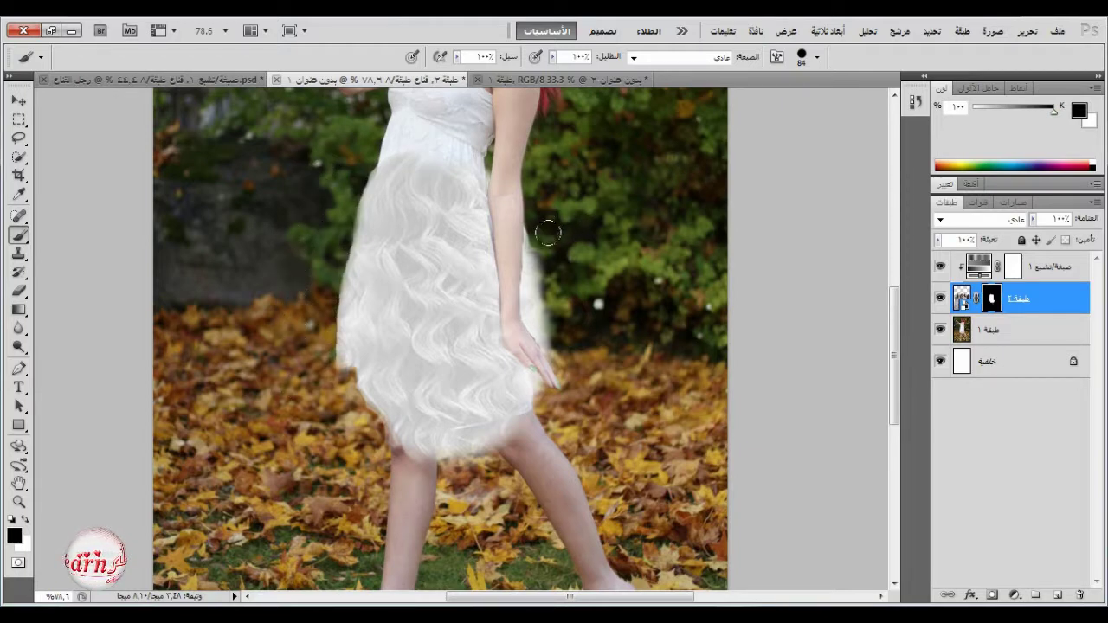
click(571, 313)
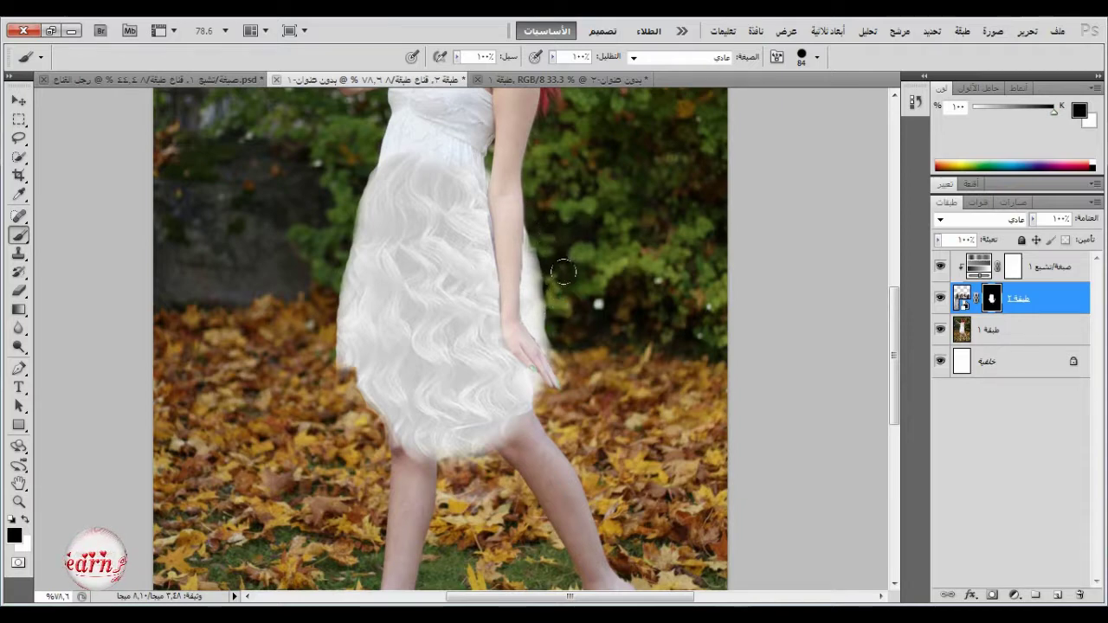
Mask away the leftover hair around the fingers with a soft round 34 px black brush.
right_click(616, 237)
click(663, 336)
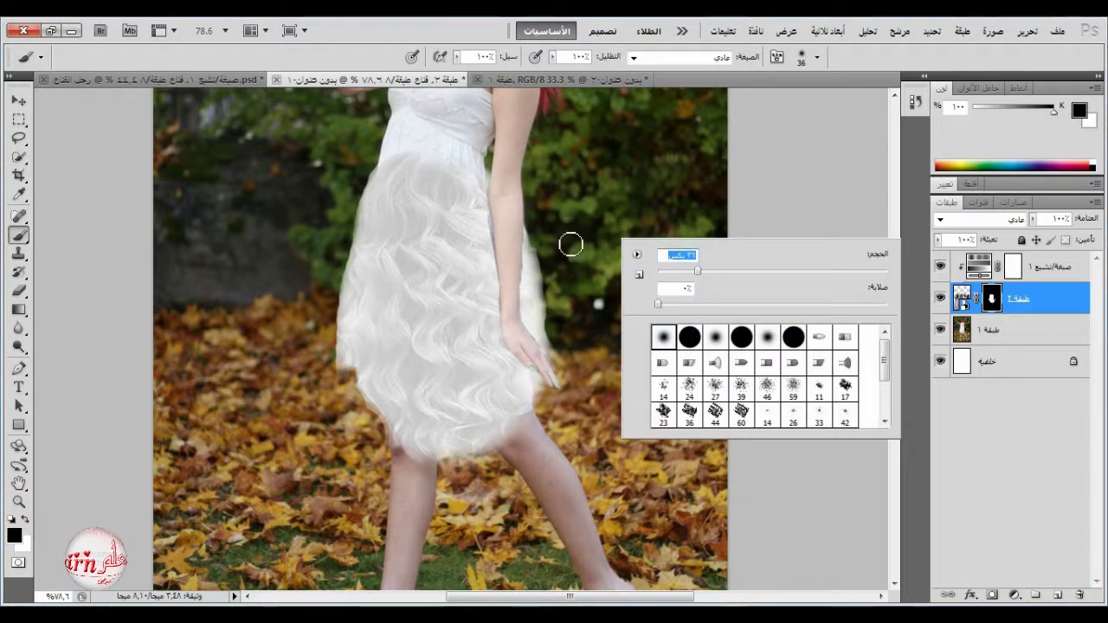
text(34)
key(Return)
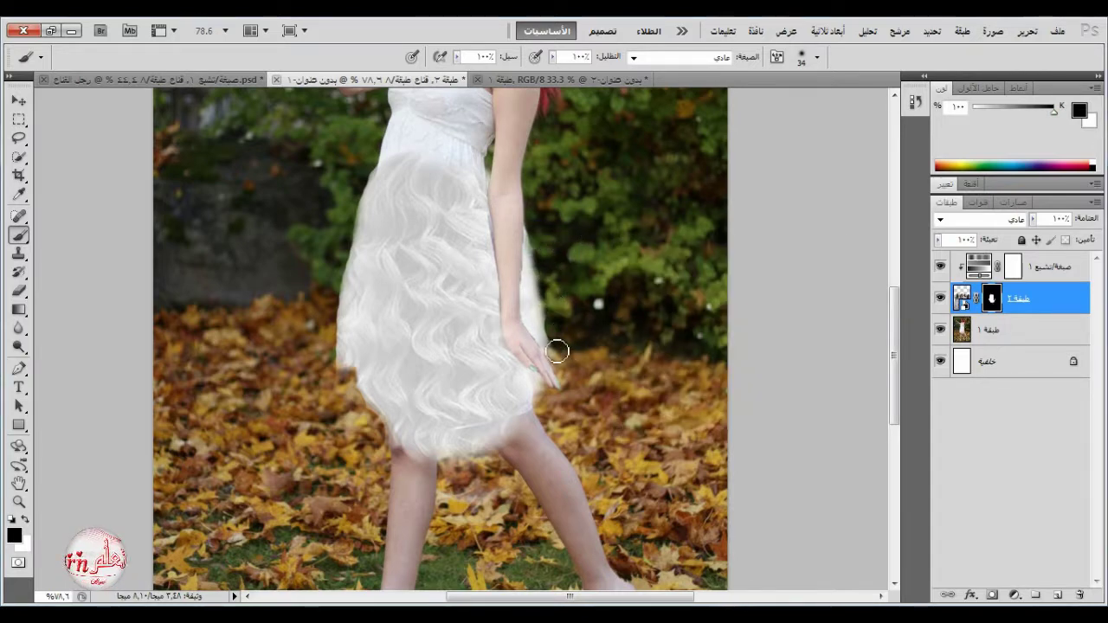
drag(541, 365, 539, 355)
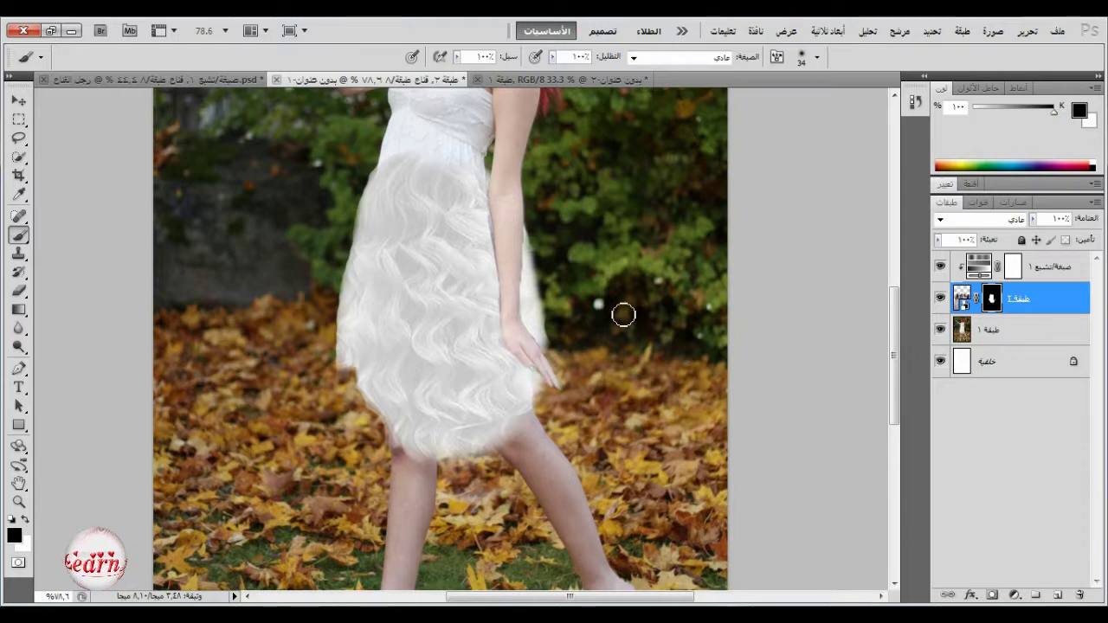
Restore the missing hair along both sides of the forearm and beside the hand with a 15 px white brush on the mask.
scroll(573, 347, up, 5)
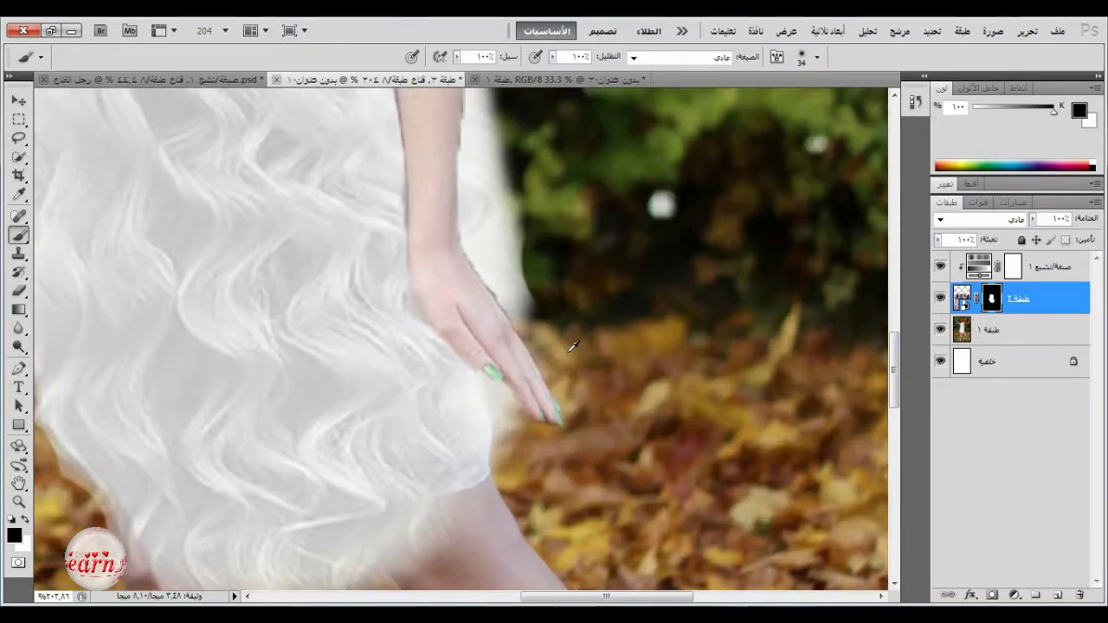
click(25, 519)
key(bracketleft)
key(bracketleft)
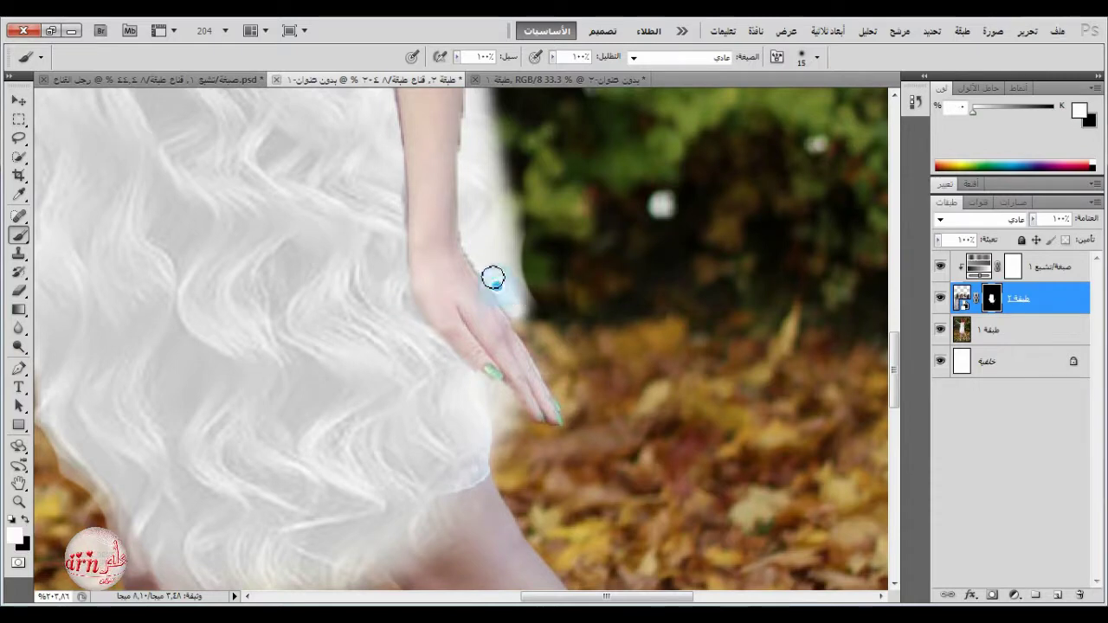
scroll(471, 219, up, 4)
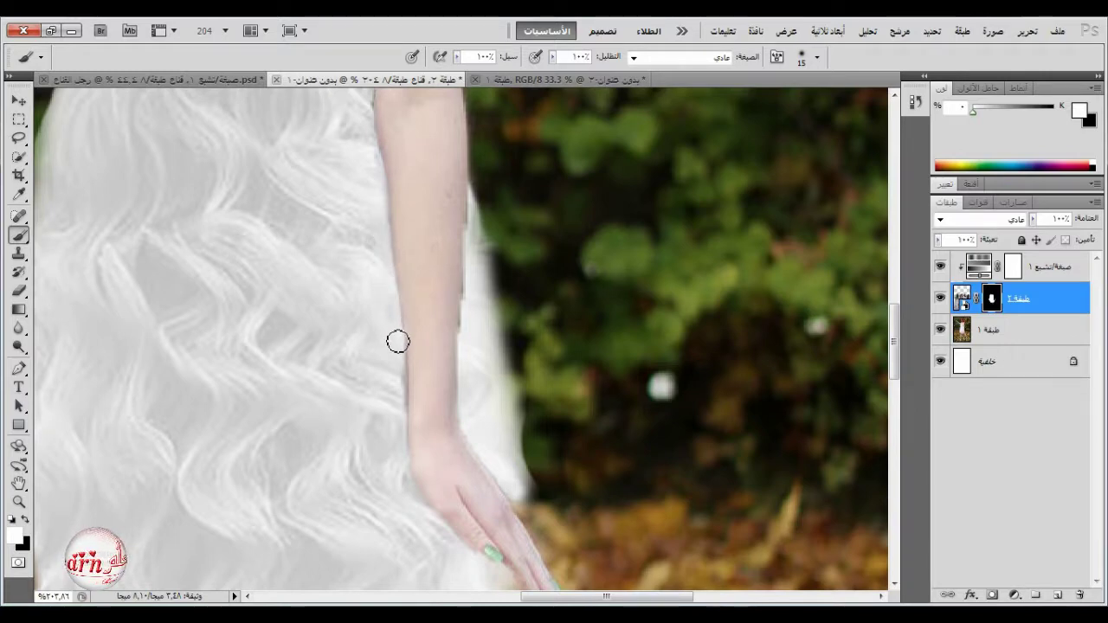
mouse_move(400, 359)
mouse_down()
mouse_move(388, 314)
mouse_move(396, 366)
mouse_up()
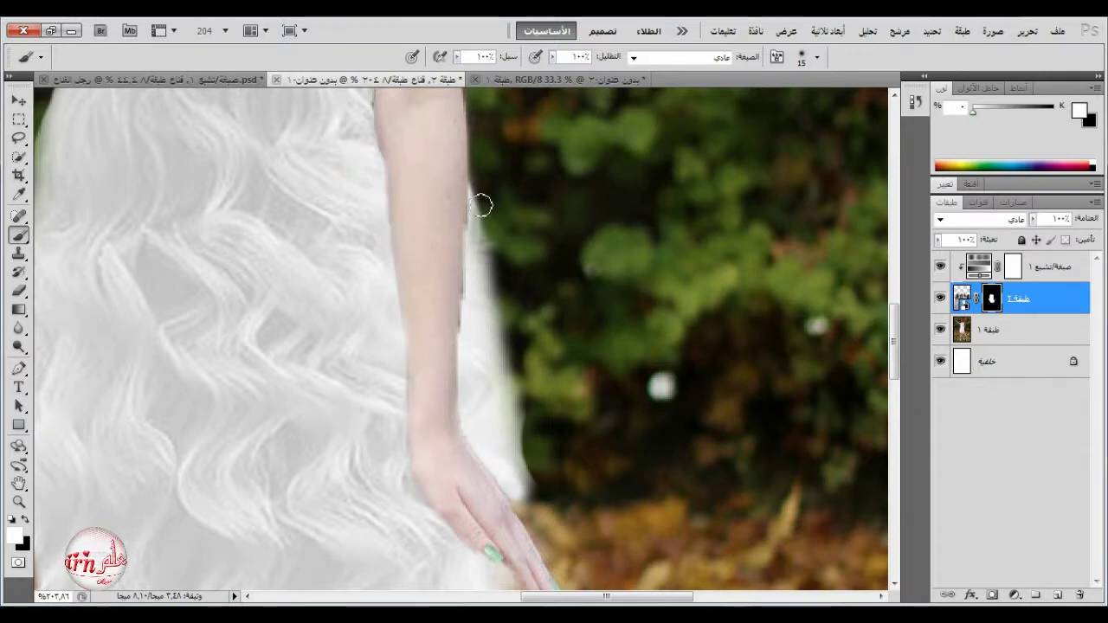
drag(472, 269, 471, 317)
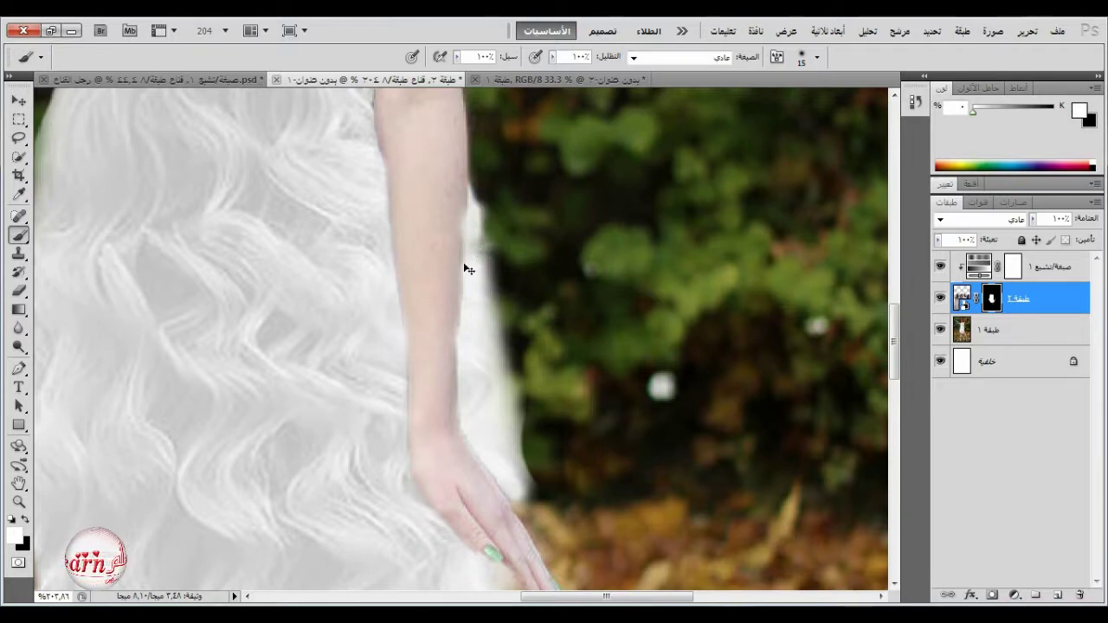
Reduce the brush to 10 px and fill in the hair along the forearm's outer edge with white on the mask.
right_click(514, 234)
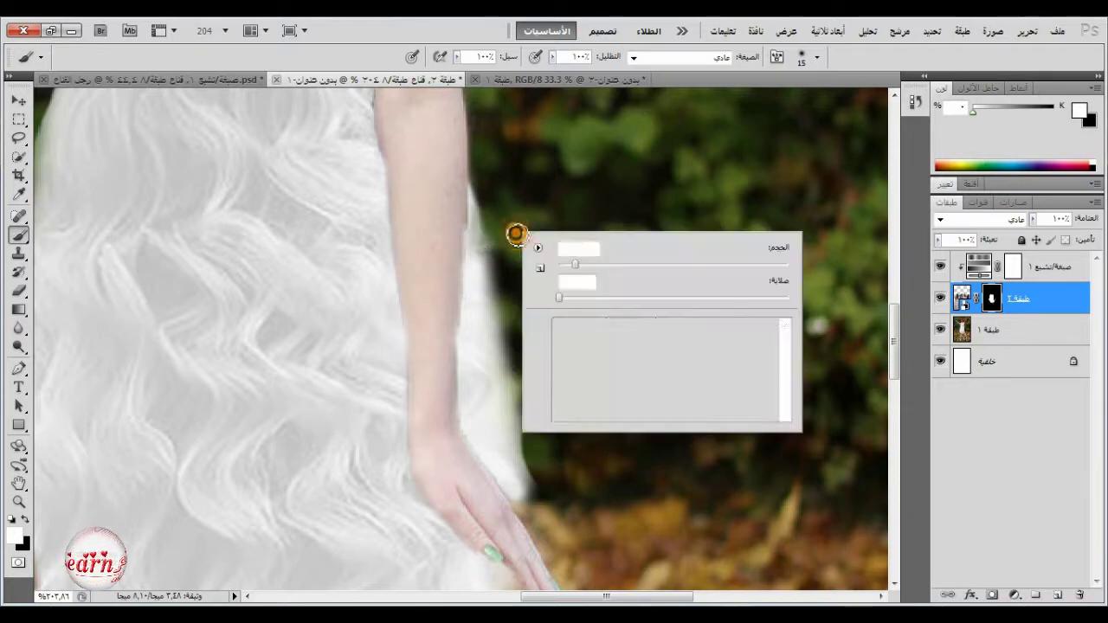
click(472, 228)
click(475, 211)
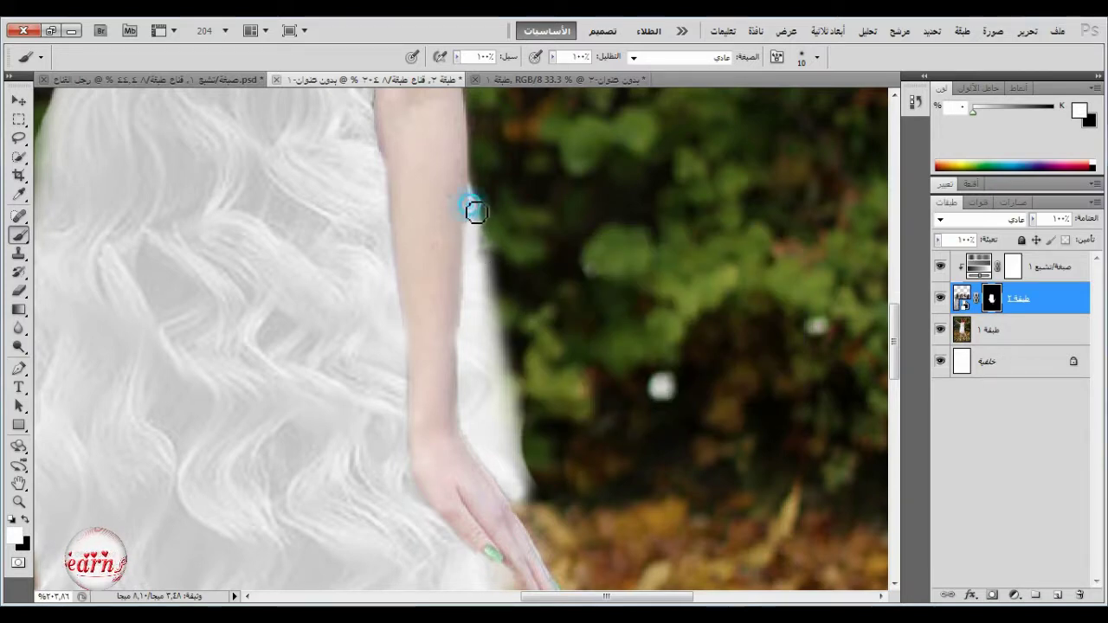
drag(476, 212, 488, 288)
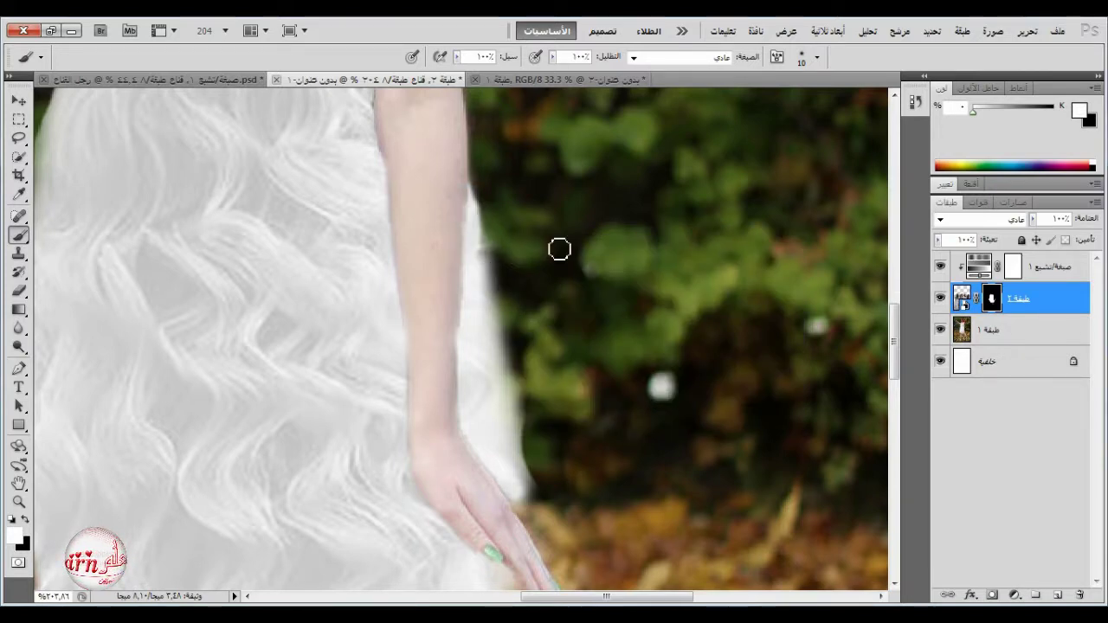
scroll(494, 453, down, 3)
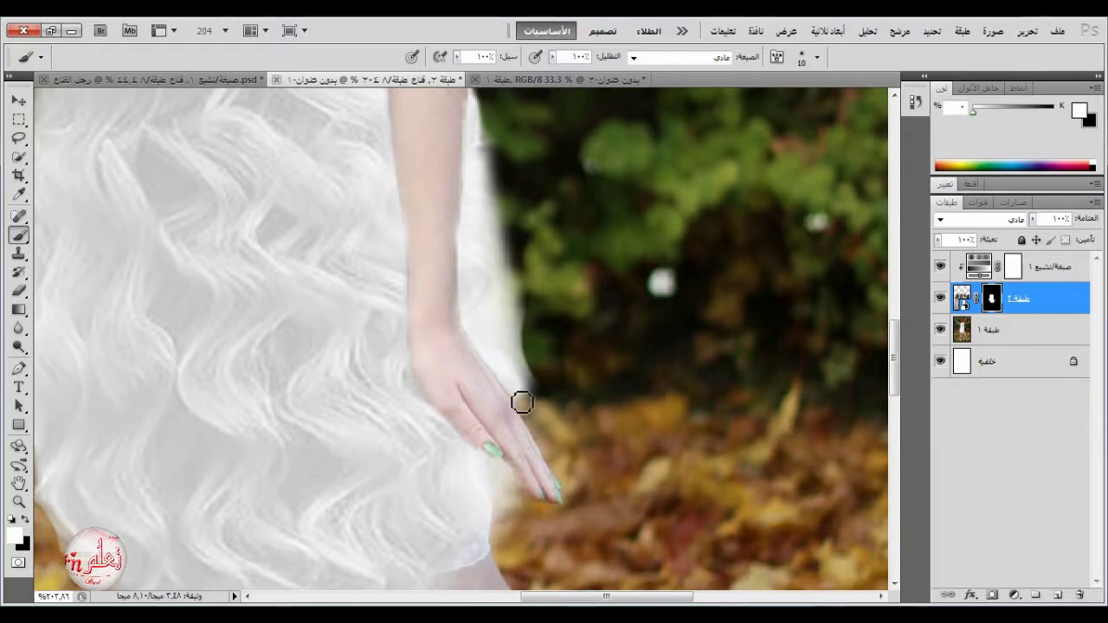
Fill in the missing hair beside the fingers and below the hand with the 10 px white brush on the mask.
click(515, 398)
drag(520, 406, 533, 424)
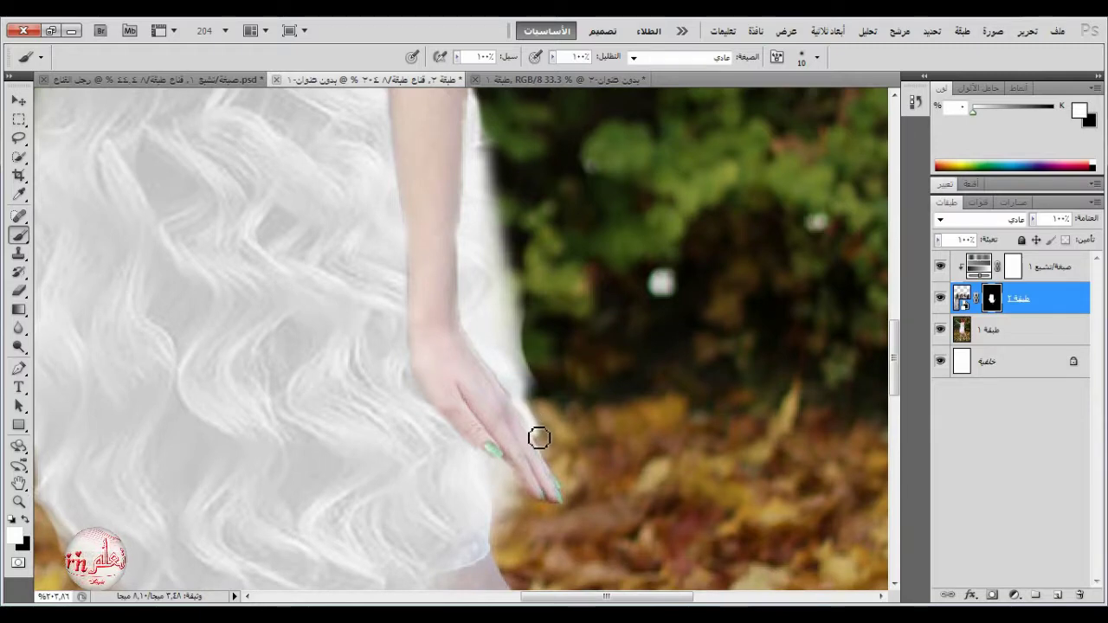
mouse_move(507, 484)
mouse_down()
mouse_move(499, 523)
mouse_move(481, 486)
mouse_up()
Blend the skirt's upper edge into the waist of the dress with a soft round 63 px black brush on the mask.
scroll(481, 468, down, 5)
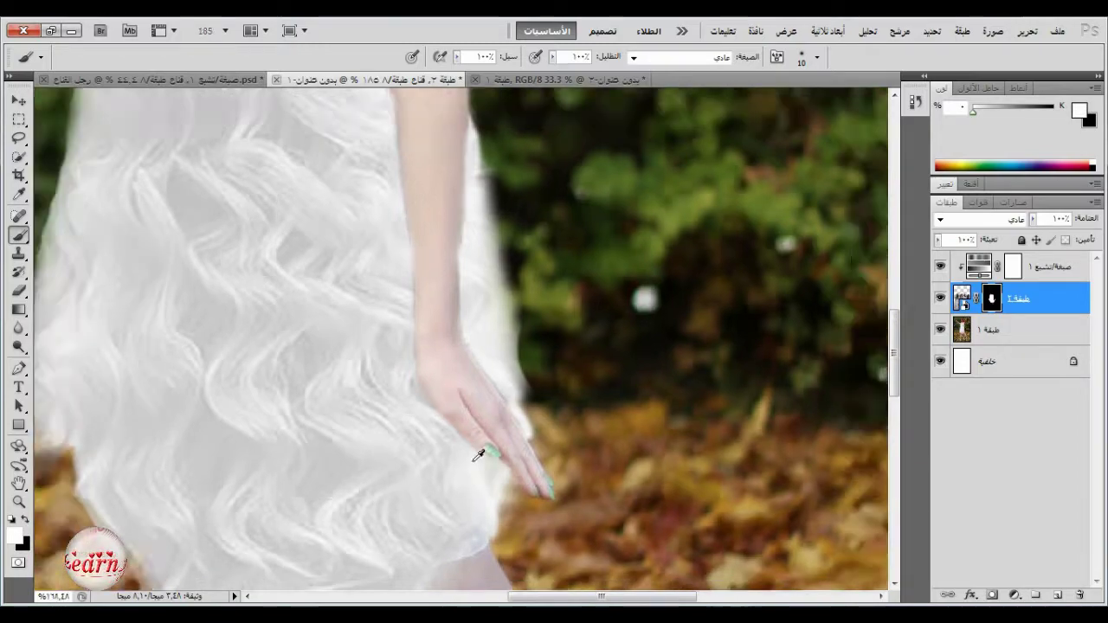
scroll(515, 340, down, 2)
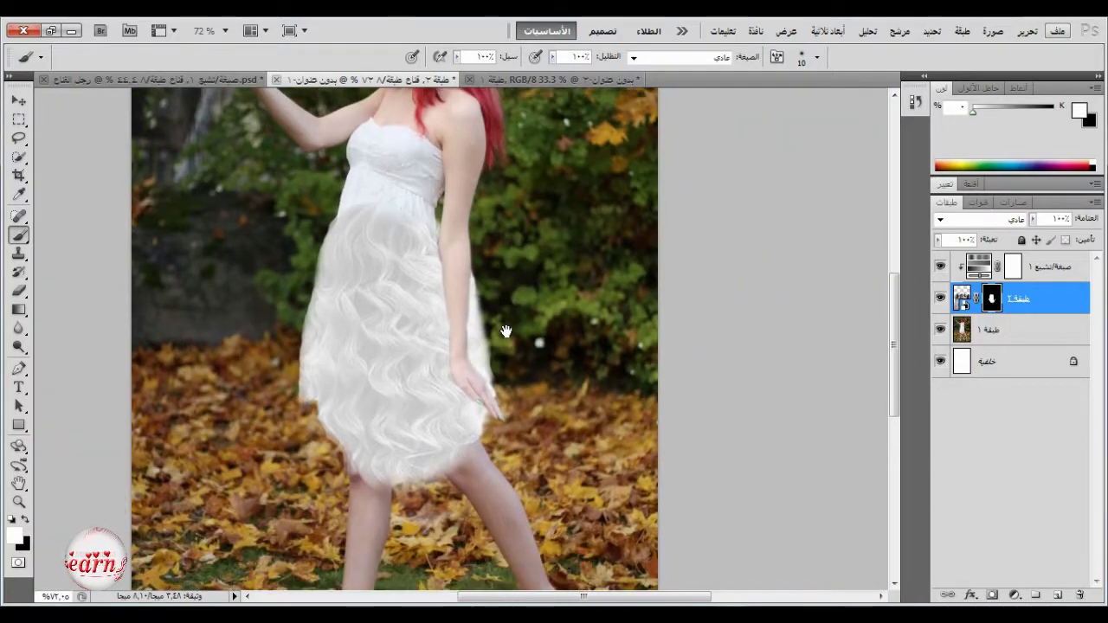
scroll(505, 332, down, 3)
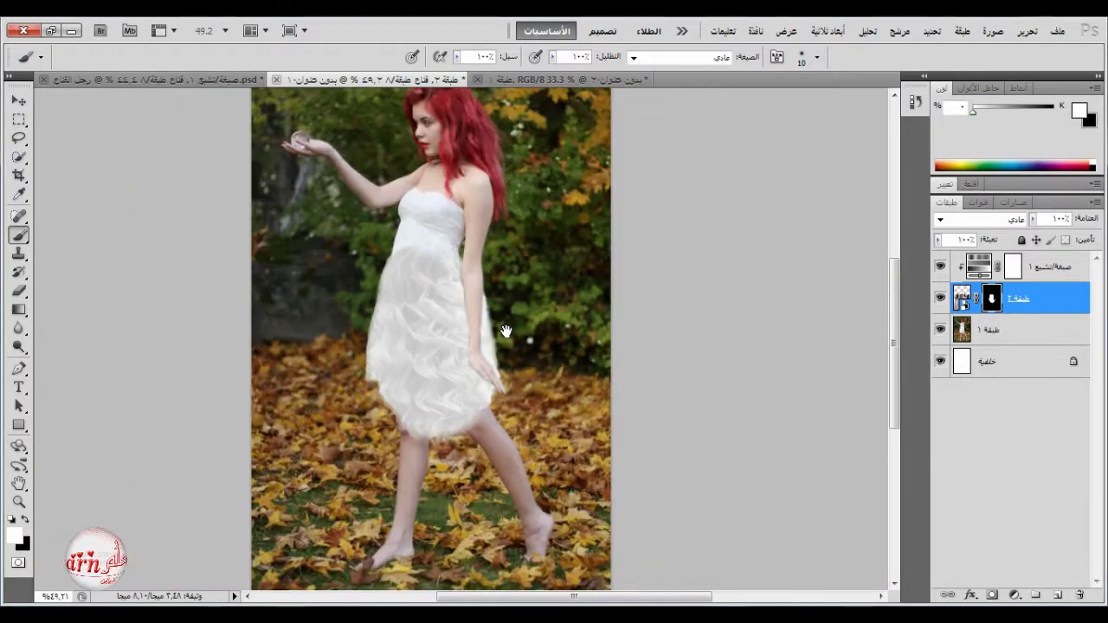
scroll(505, 332, up, 3)
right_click(420, 249)
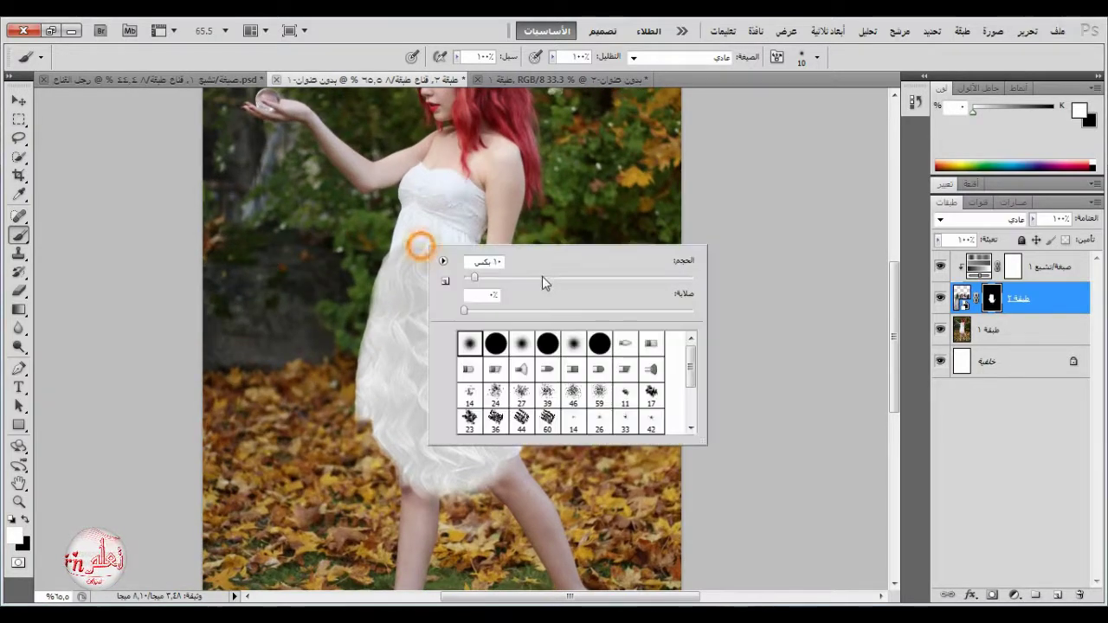
click(567, 277)
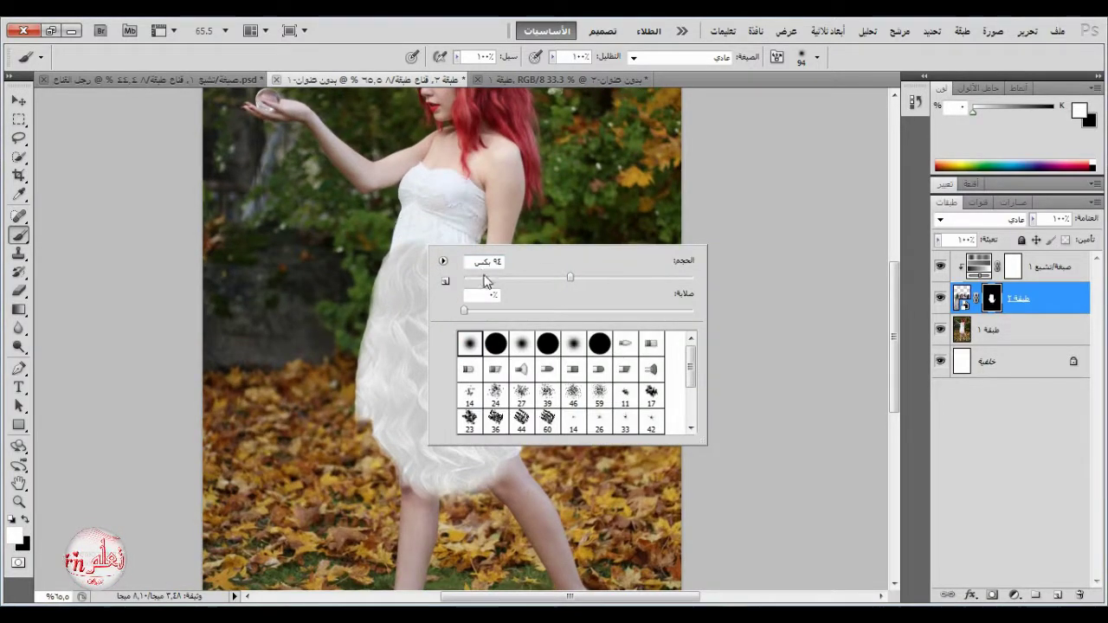
click(535, 276)
click(410, 235)
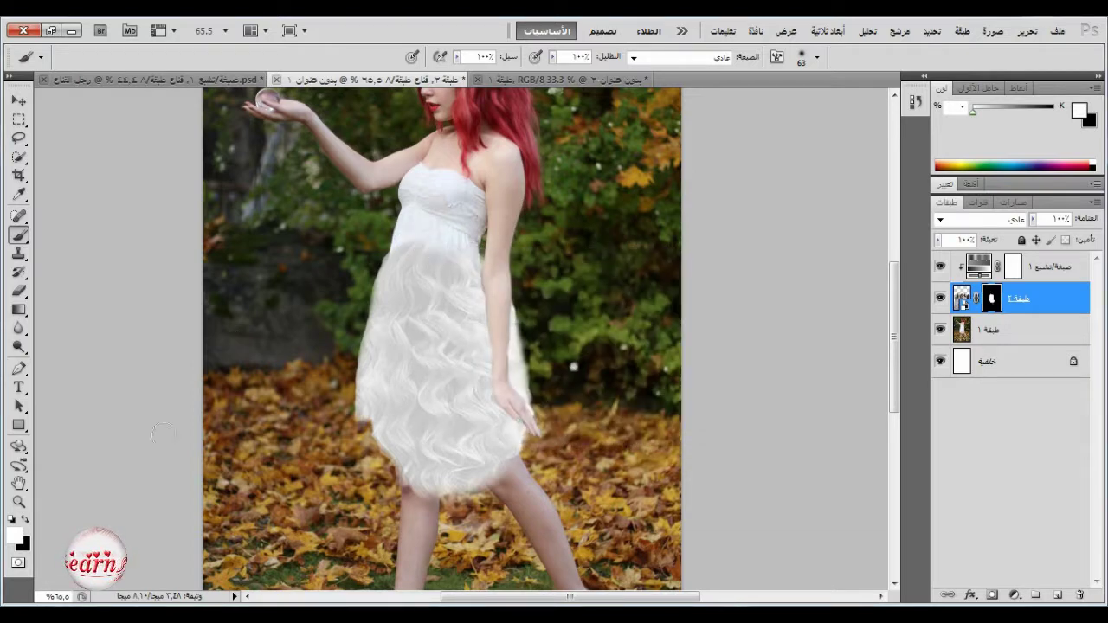
click(23, 522)
click(412, 236)
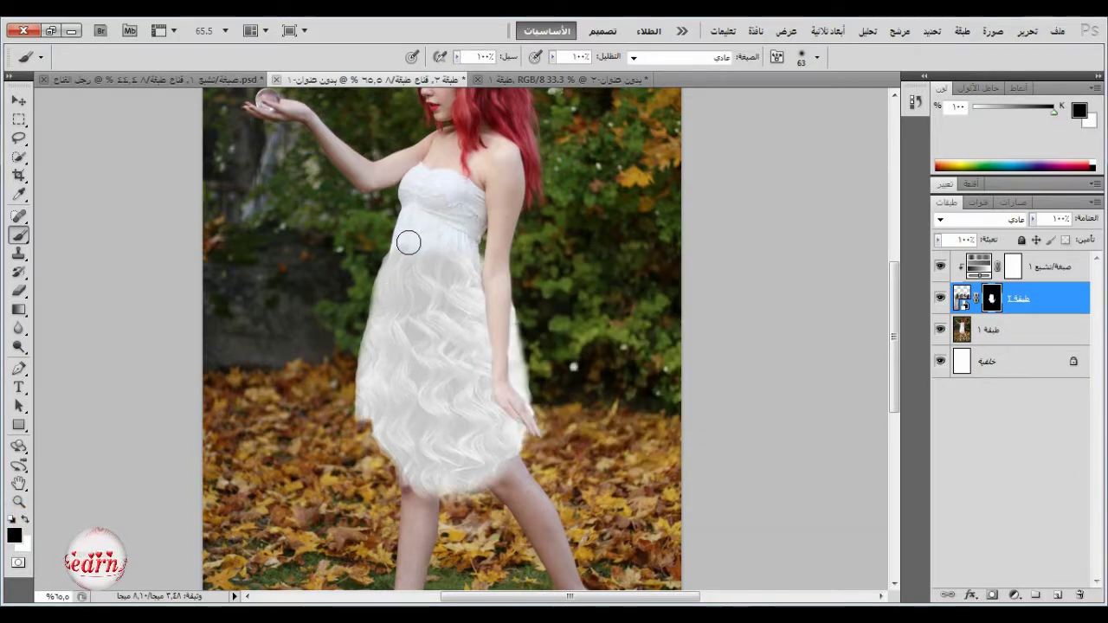
drag(405, 243, 394, 247)
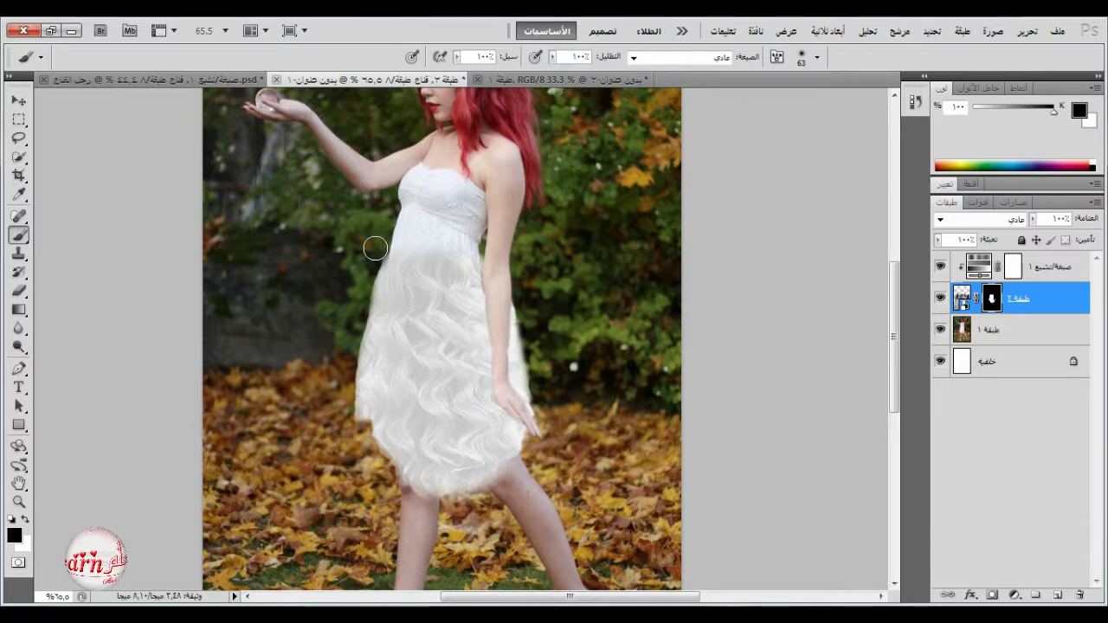
click(378, 248)
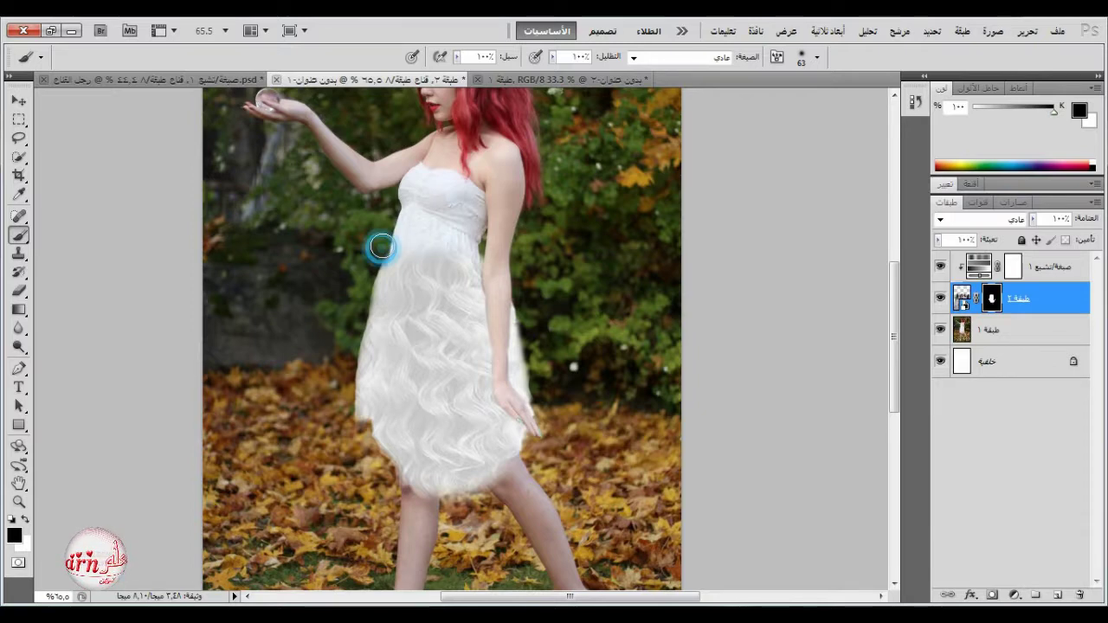
Trim the skirt's left outline just below the waist with a hard round 63 px black brush on the mask.
right_click(421, 286)
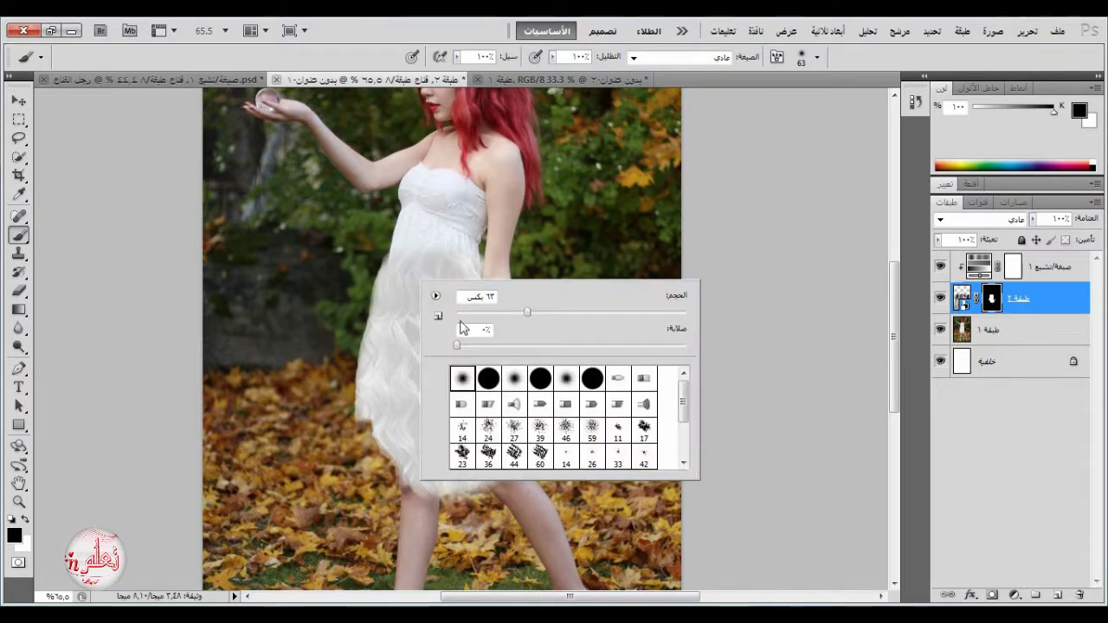
click(369, 245)
click(370, 247)
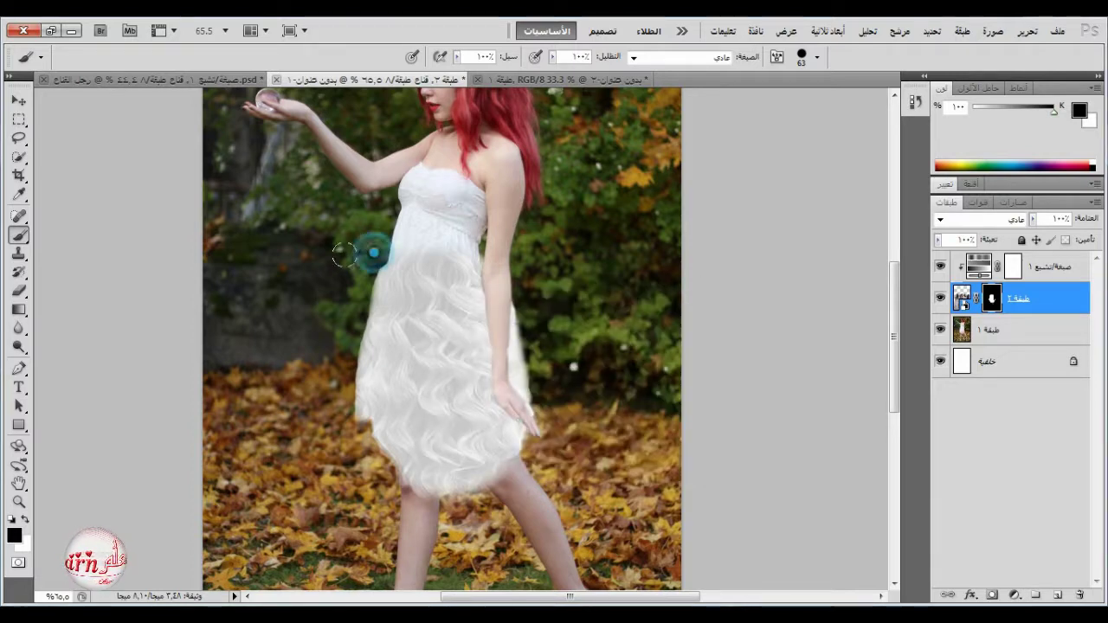
click(364, 256)
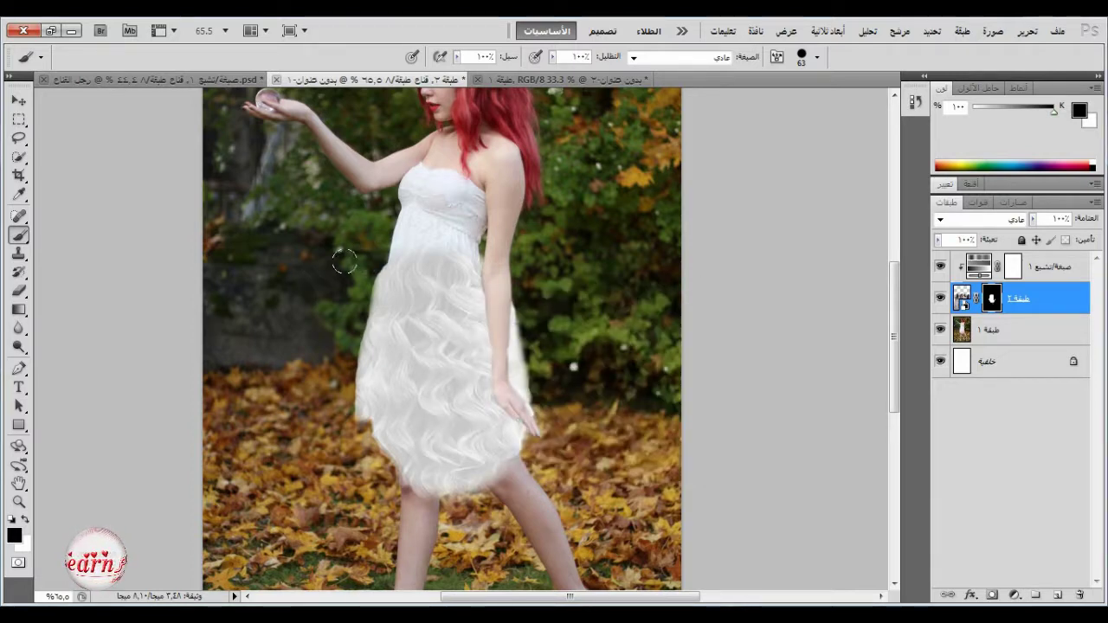
click(358, 277)
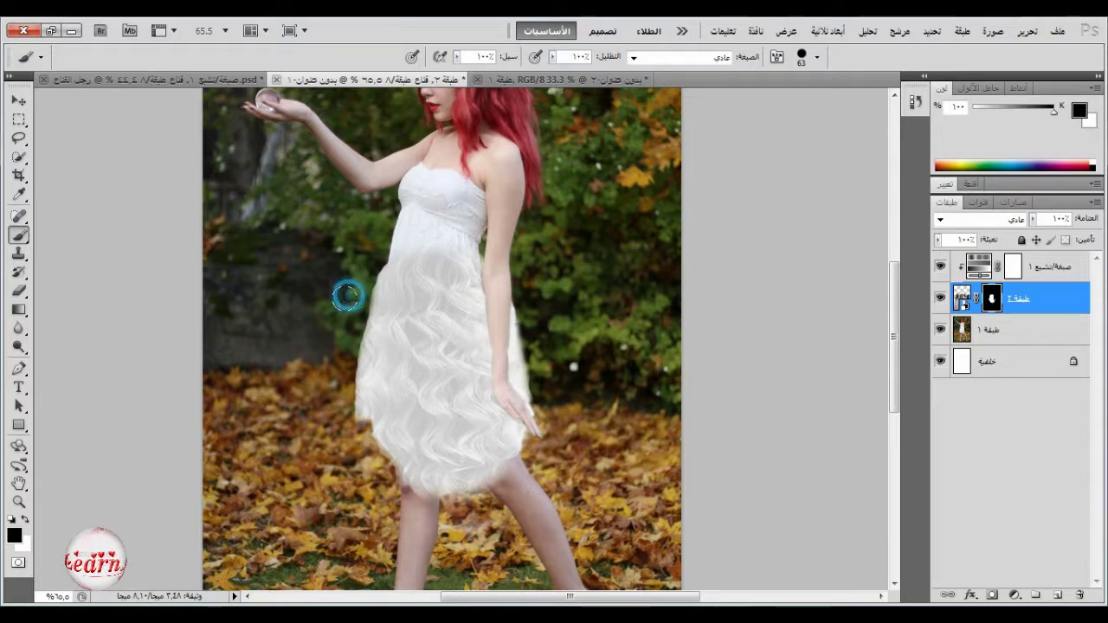
Trim the skirt's left side and its hem above the knees with a soft round 39 px black brush on the mask.
right_click(454, 286)
click(504, 383)
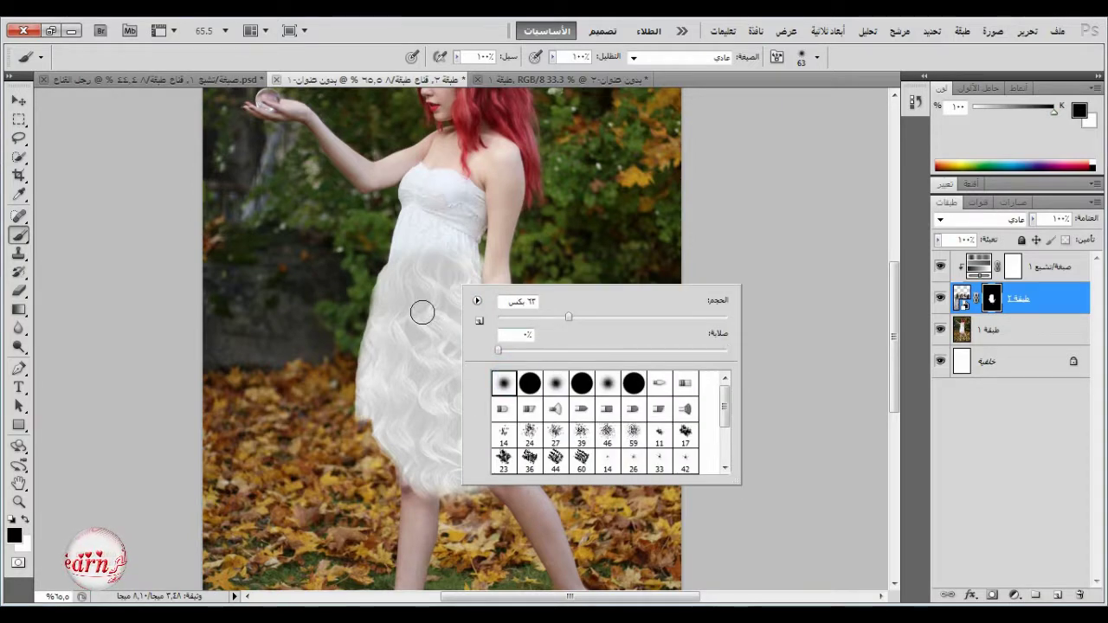
click(542, 320)
click(367, 287)
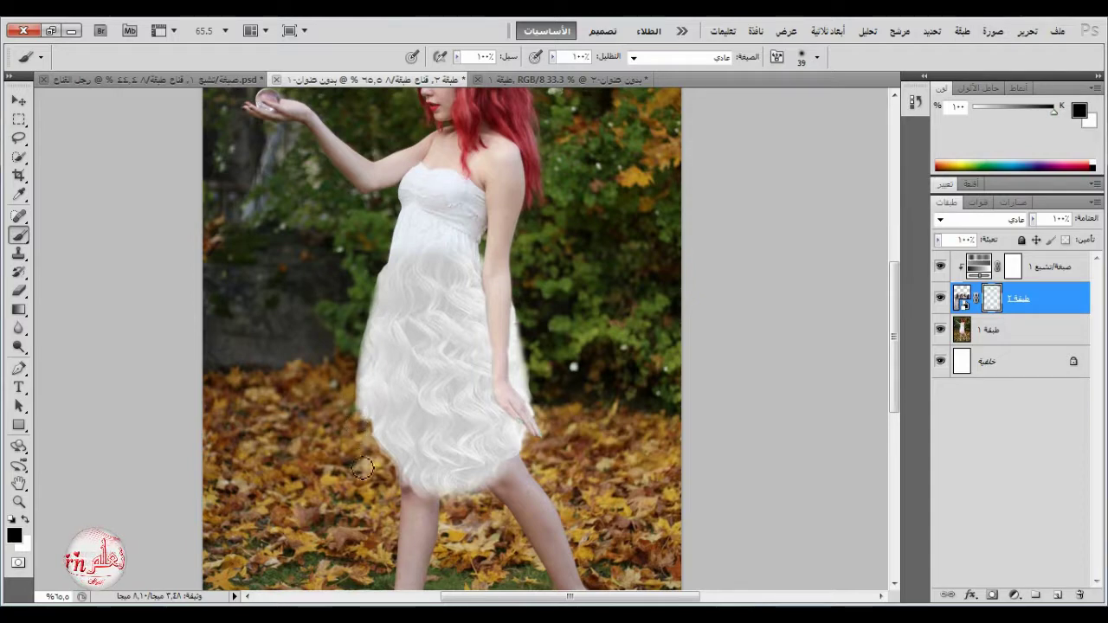
mouse_move(378, 488)
mouse_down()
mouse_move(487, 498)
mouse_move(508, 469)
mouse_move(415, 484)
mouse_up()
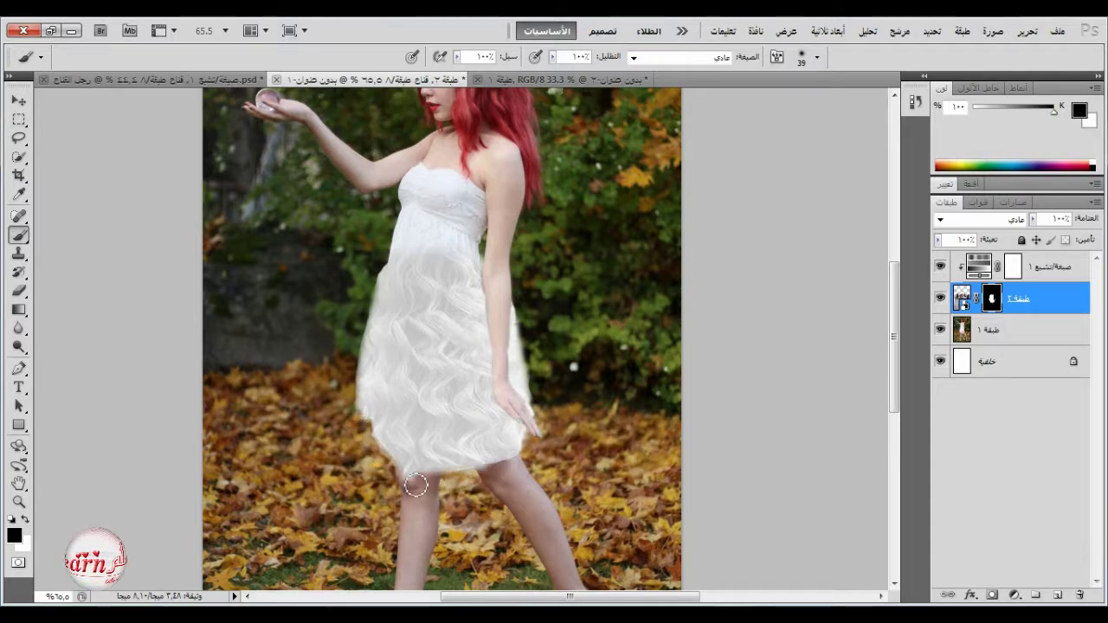
Restore hair softly along the skirt's left edge from the waist to the hem with a white 39 px brush at a lowered flow.
click(24, 519)
click(456, 58)
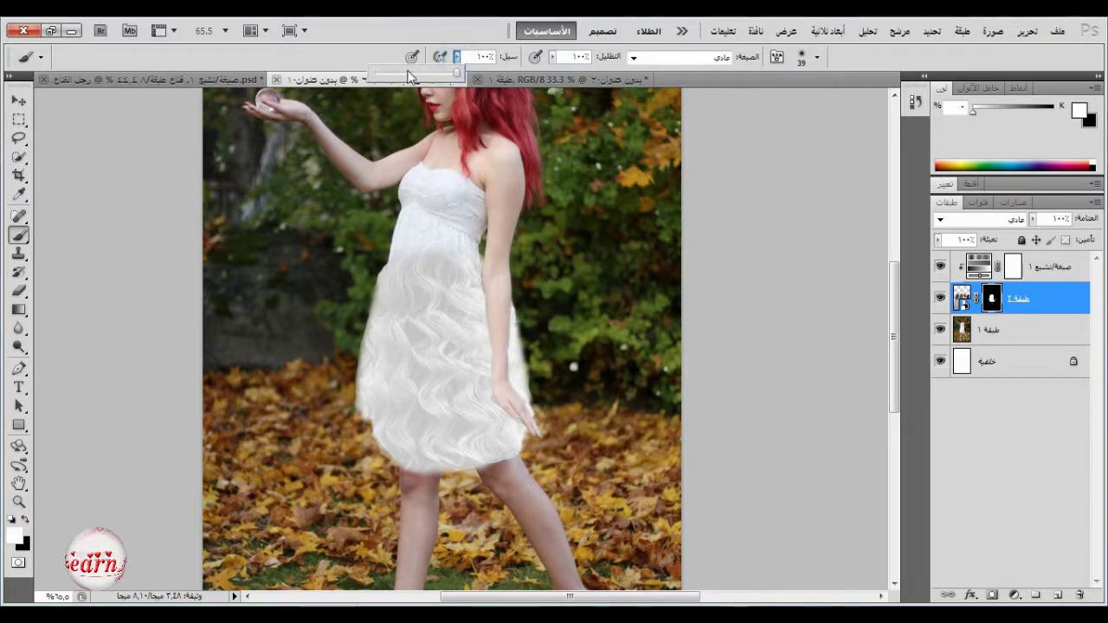
drag(399, 78, 401, 78)
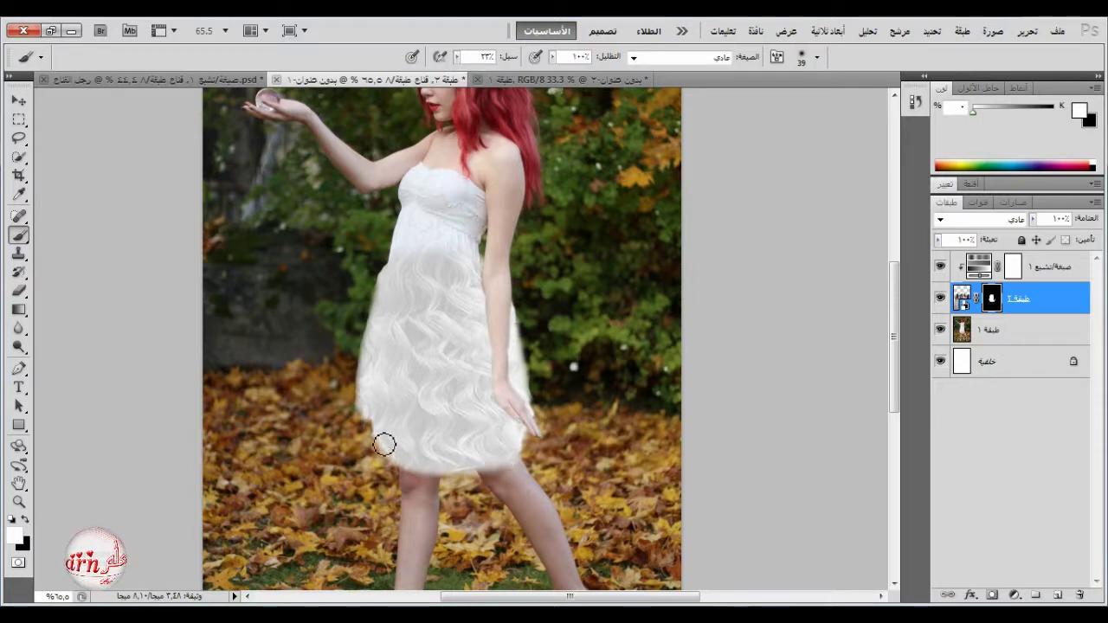
click(389, 265)
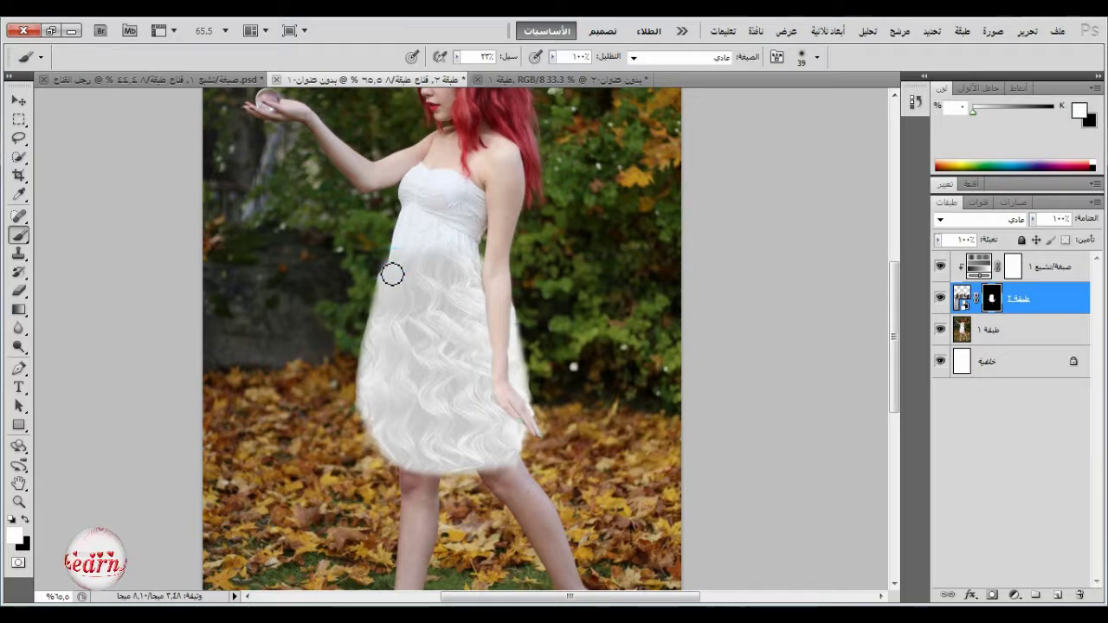
drag(392, 274, 378, 333)
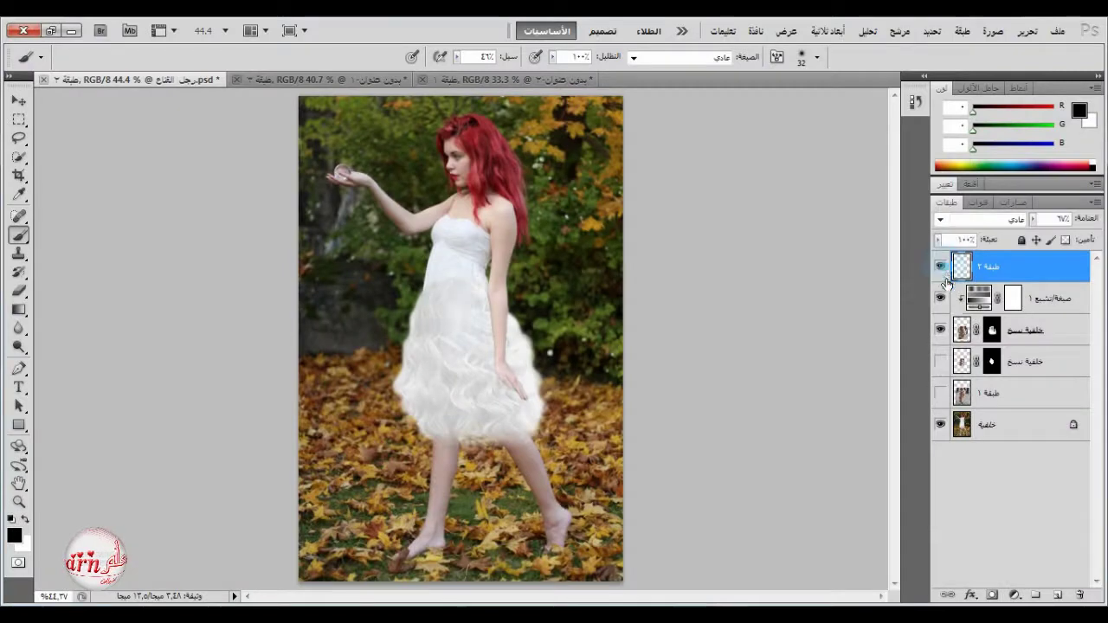
In the finished رجل القناع.psd document, compare the skirt with the Hue/Saturation adjustment hidden and shown.
click(941, 298)
click(941, 298)
click(941, 299)
click(941, 299)
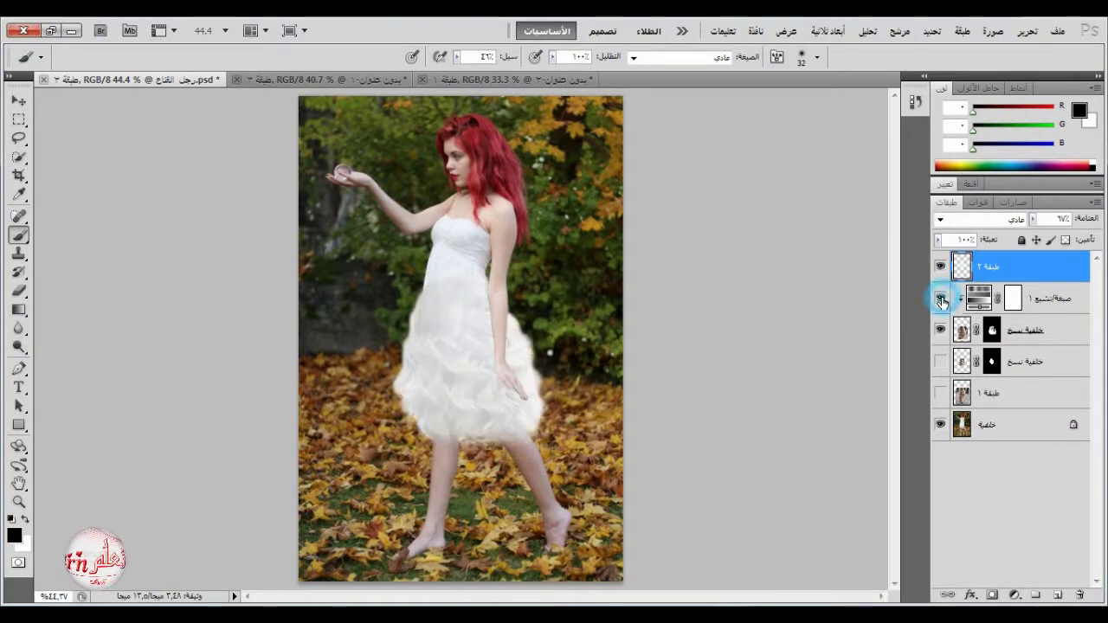
Try a bluish tint for the skirt in the Hue/Saturation adjustment, with hue 219 and a raised saturation.
click(977, 298)
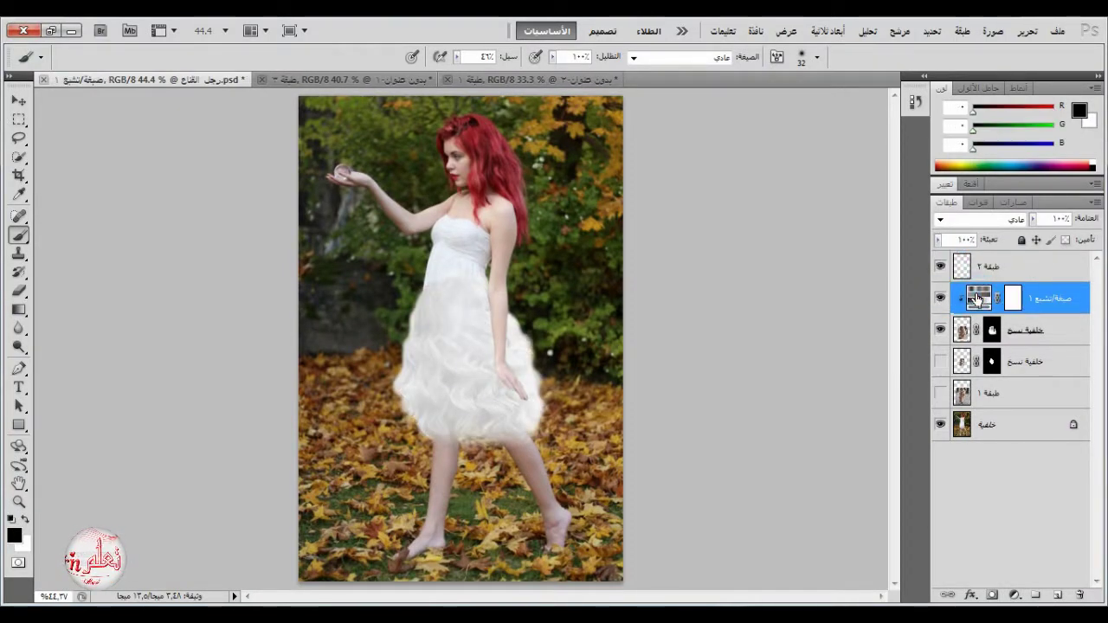
double_click(977, 298)
mouse_move(940, 301)
mouse_down()
mouse_move(1059, 301)
mouse_move(929, 300)
mouse_up()
right_click(955, 253)
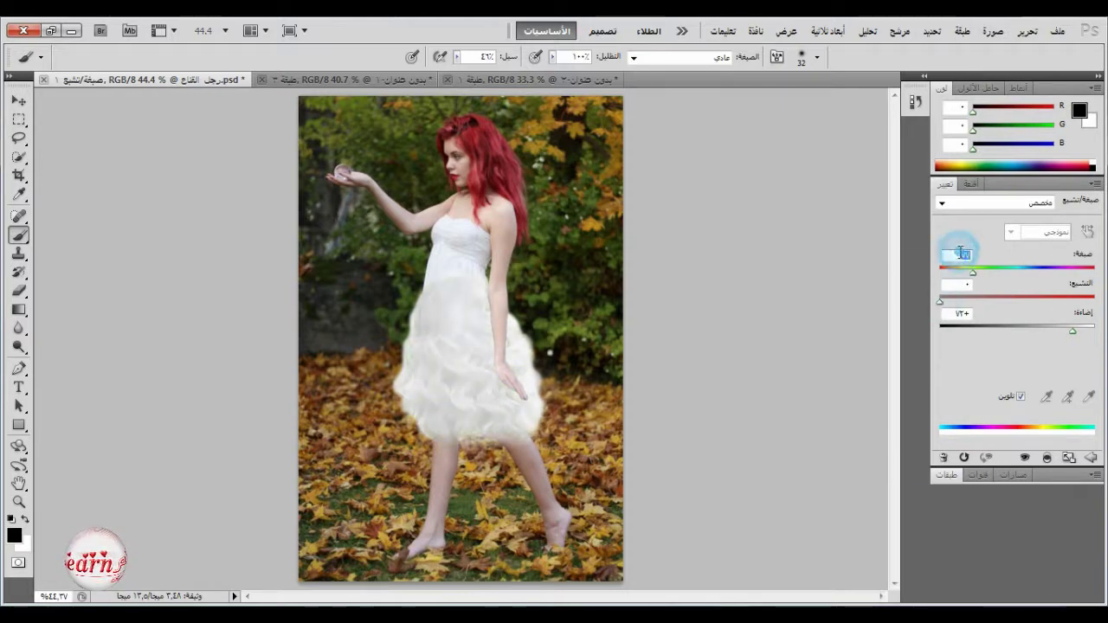
click(945, 298)
drag(969, 275, 1033, 275)
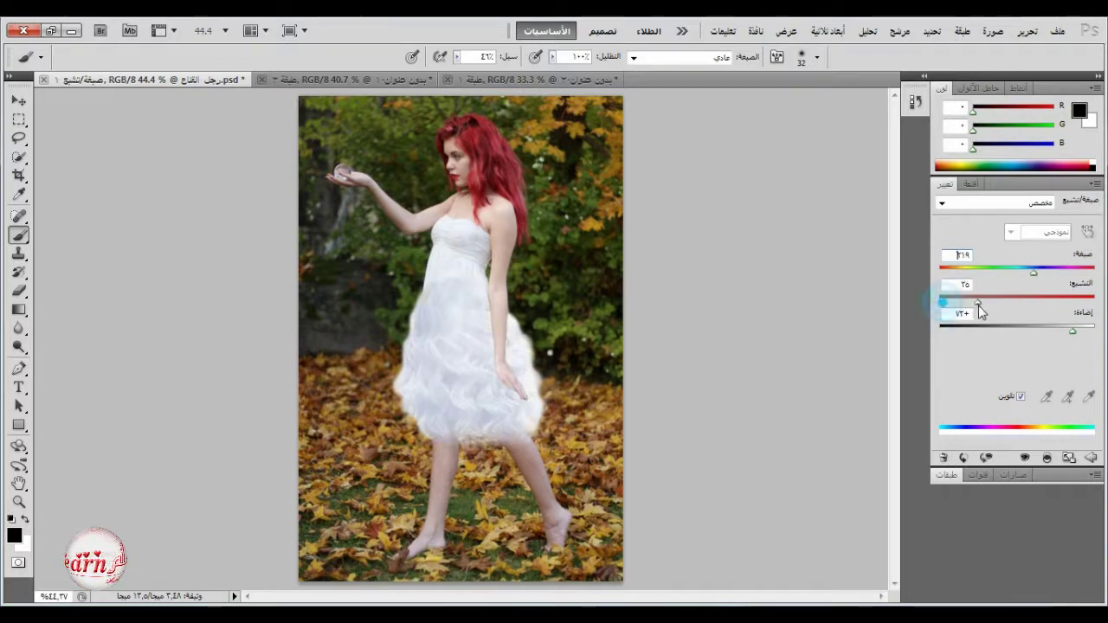
drag(978, 304, 990, 304)
Return the skirt's Hue/Saturation adjustment to hue 77 and saturation 0 and go back to the layer list.
drag(1032, 273, 940, 301)
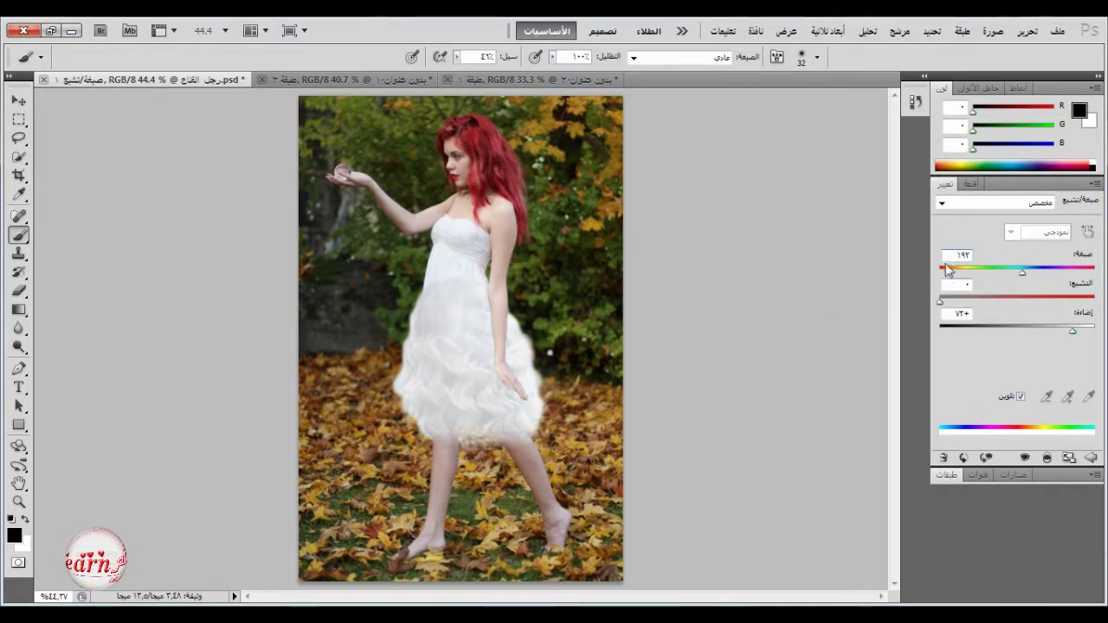
right_click(952, 255)
click(935, 324)
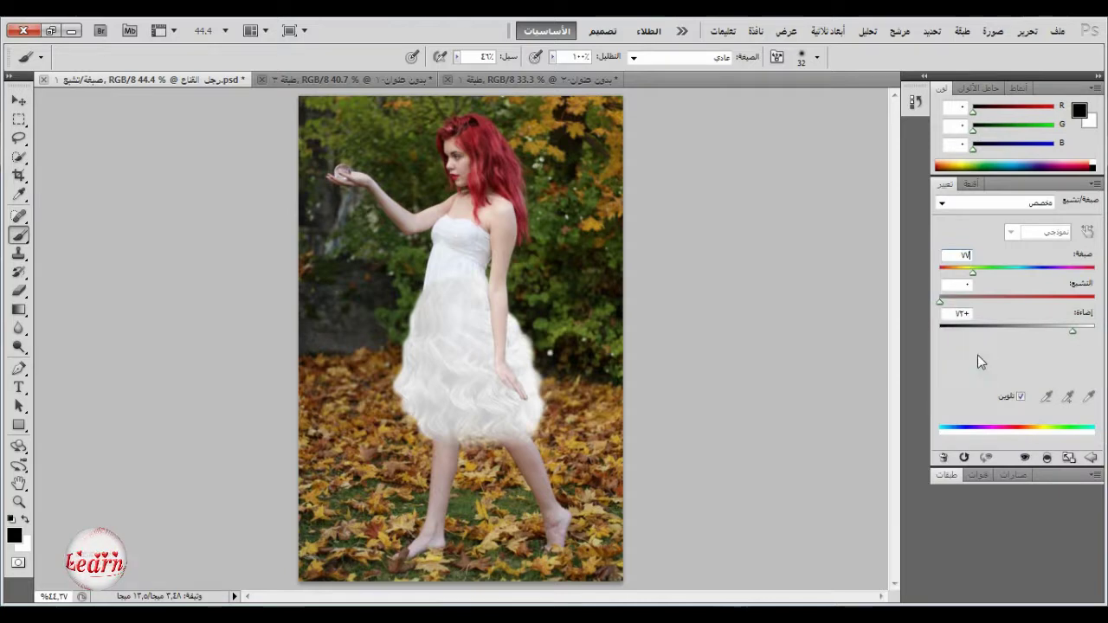
click(944, 476)
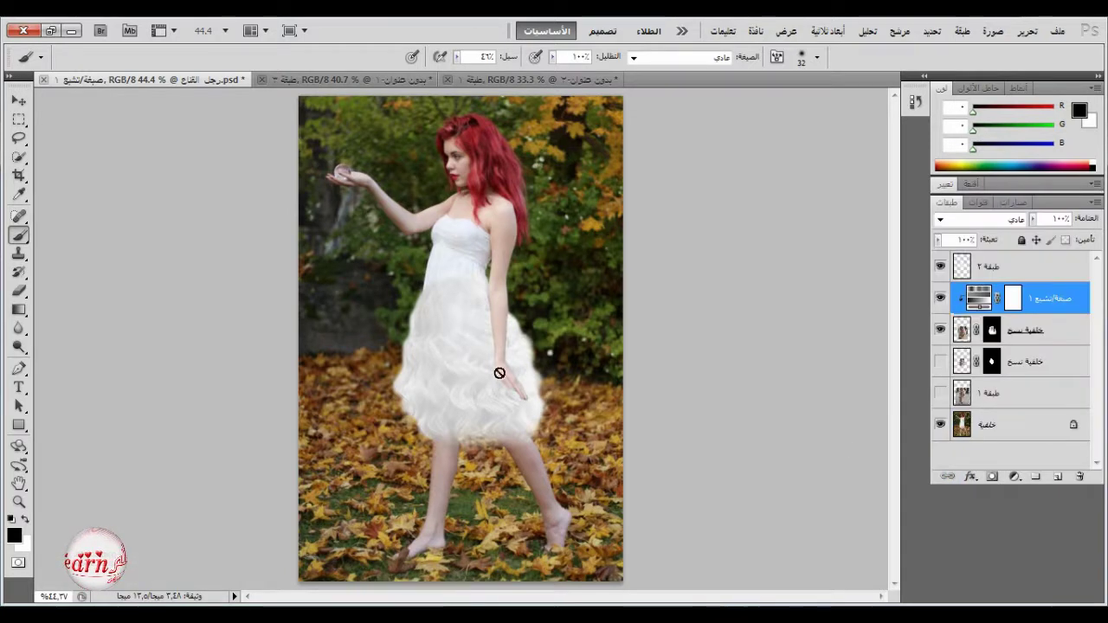
Compare the dress with the Hue/Saturation adjustment and the masked hair layer hidden and shown.
click(942, 299)
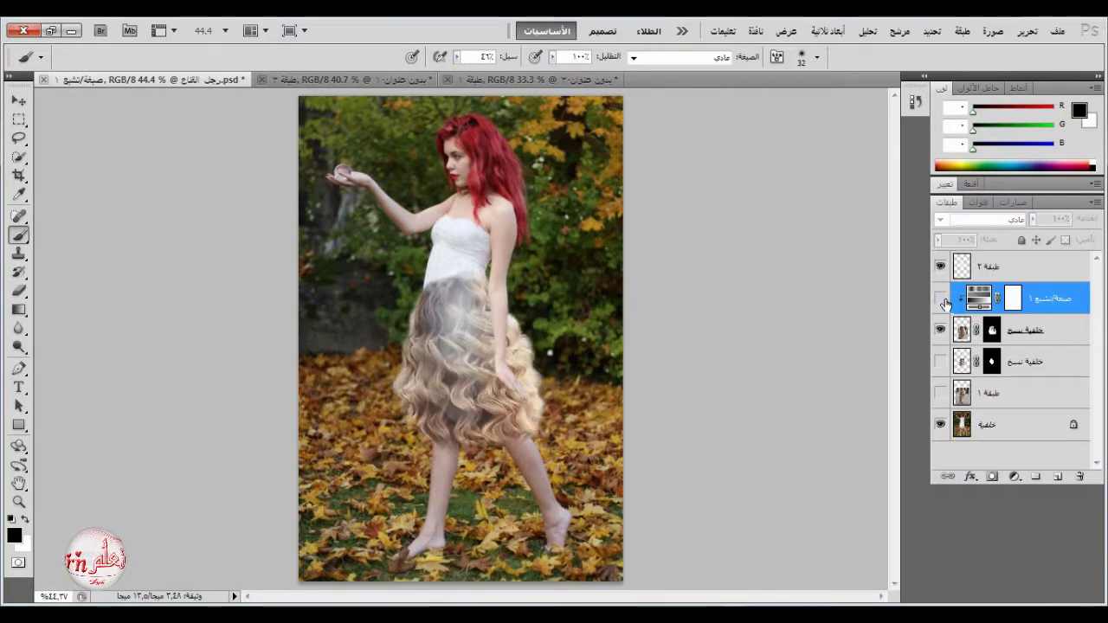
click(942, 299)
click(942, 299)
click(941, 299)
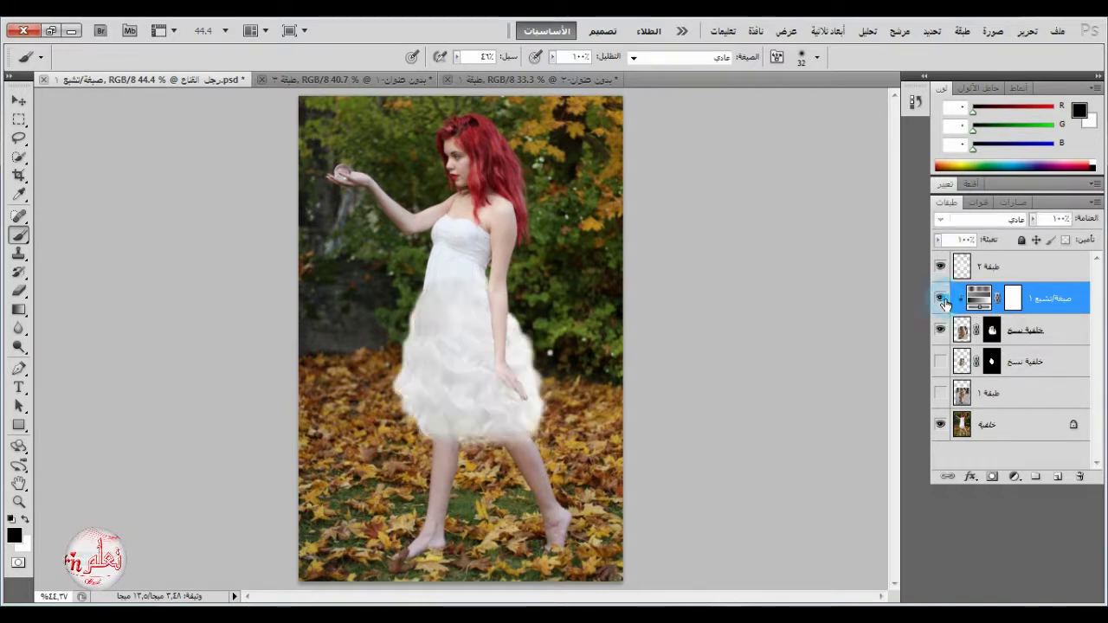
click(942, 298)
click(942, 299)
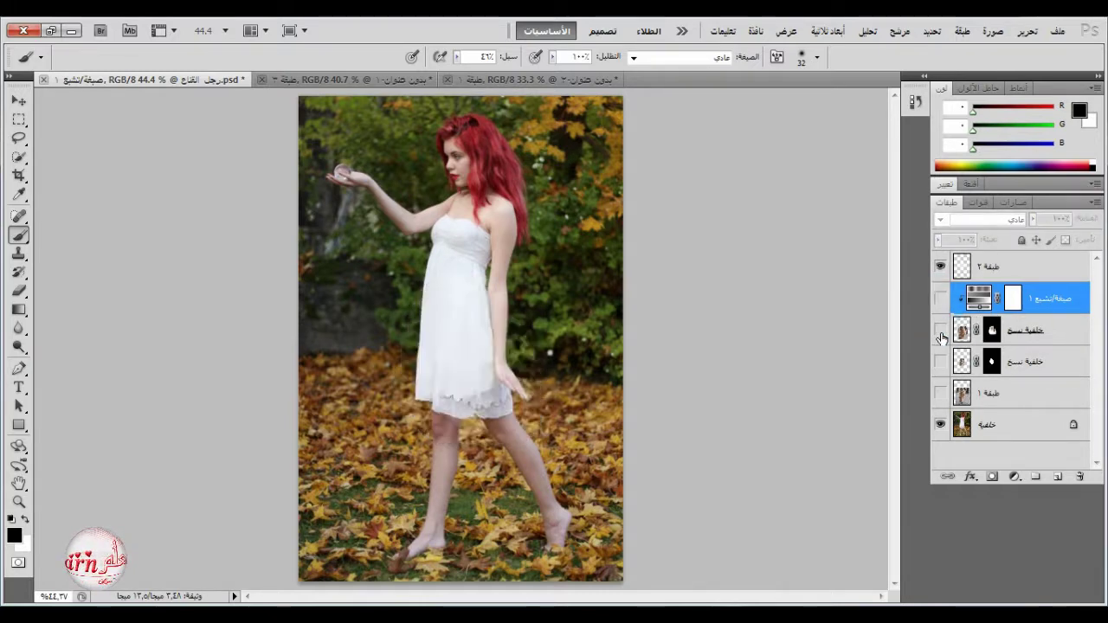
click(941, 299)
click(942, 300)
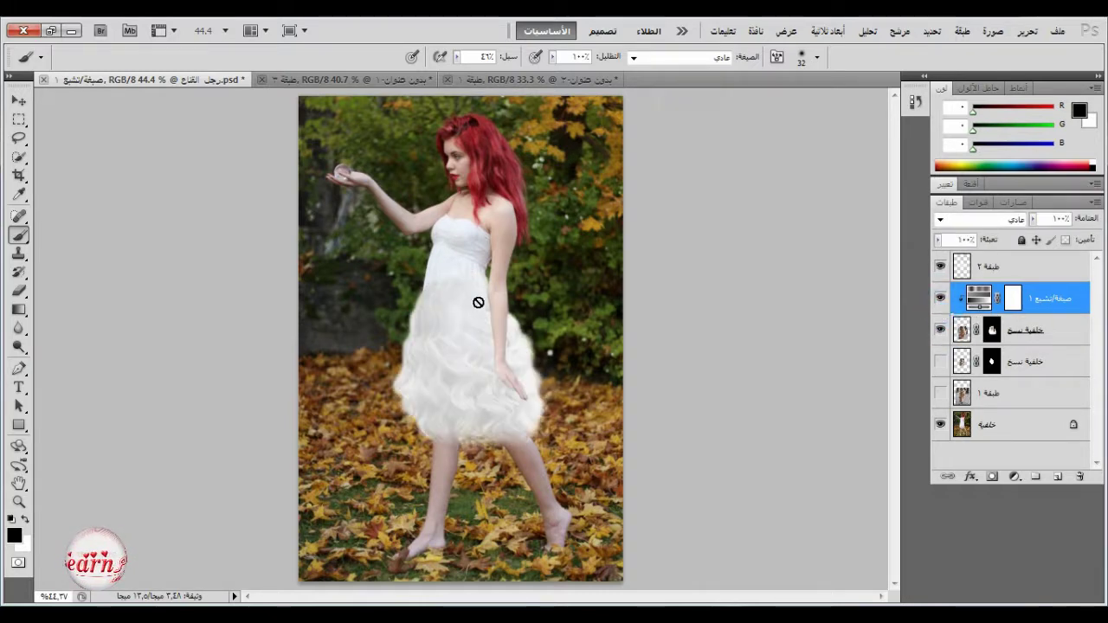
Switch to the YouTube video page in Chrome, subscribe to the تعلم Learn channel, and save the option to receive all its notifications.
click(71, 31)
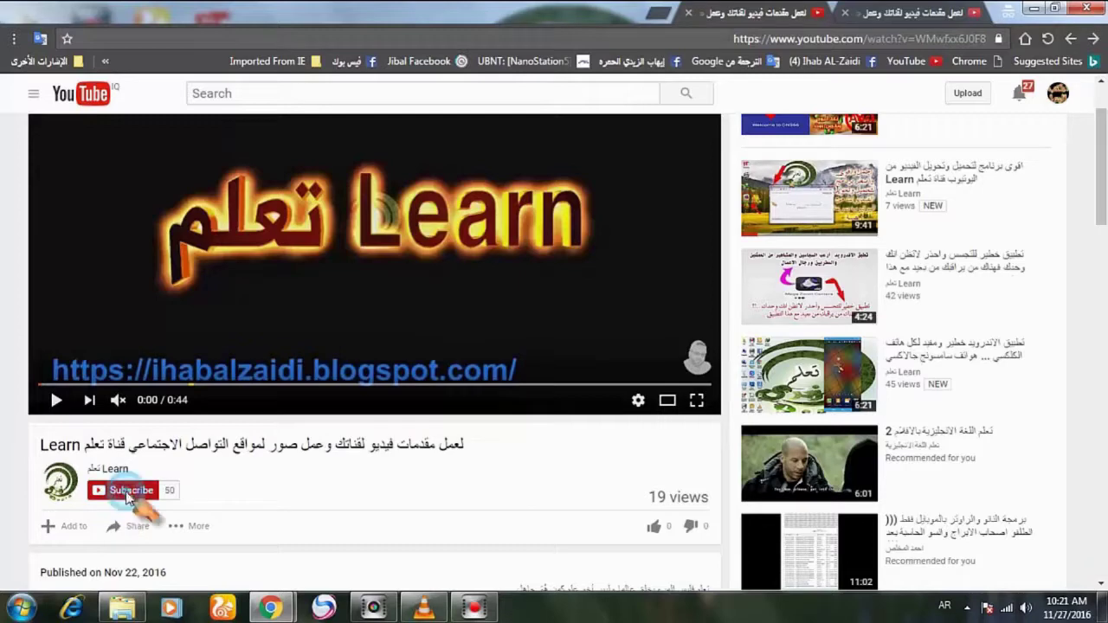
click(130, 491)
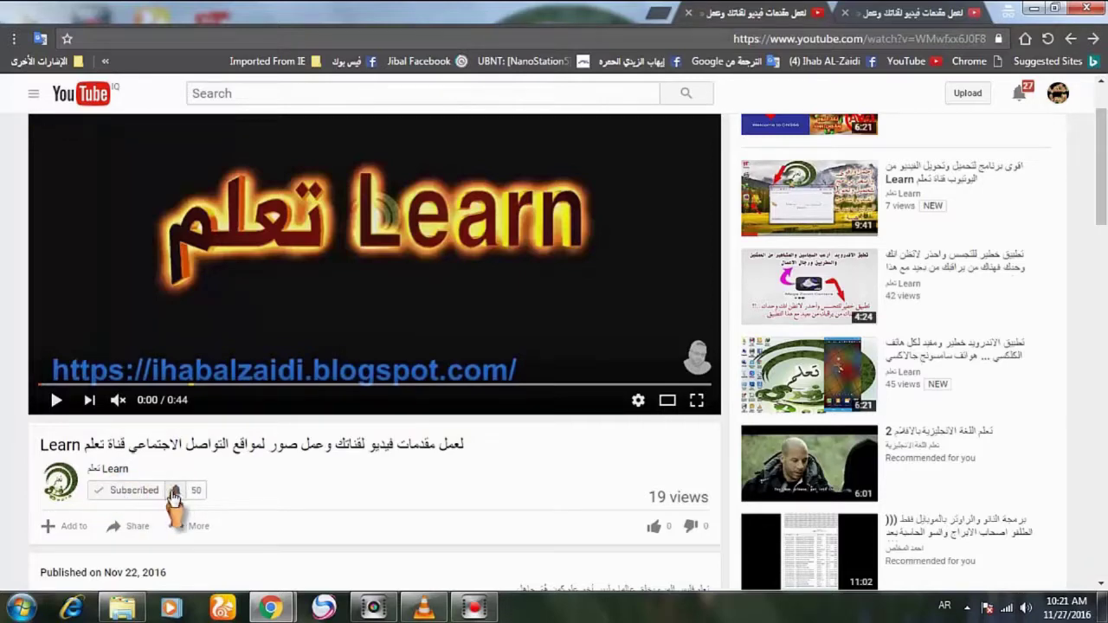
click(176, 492)
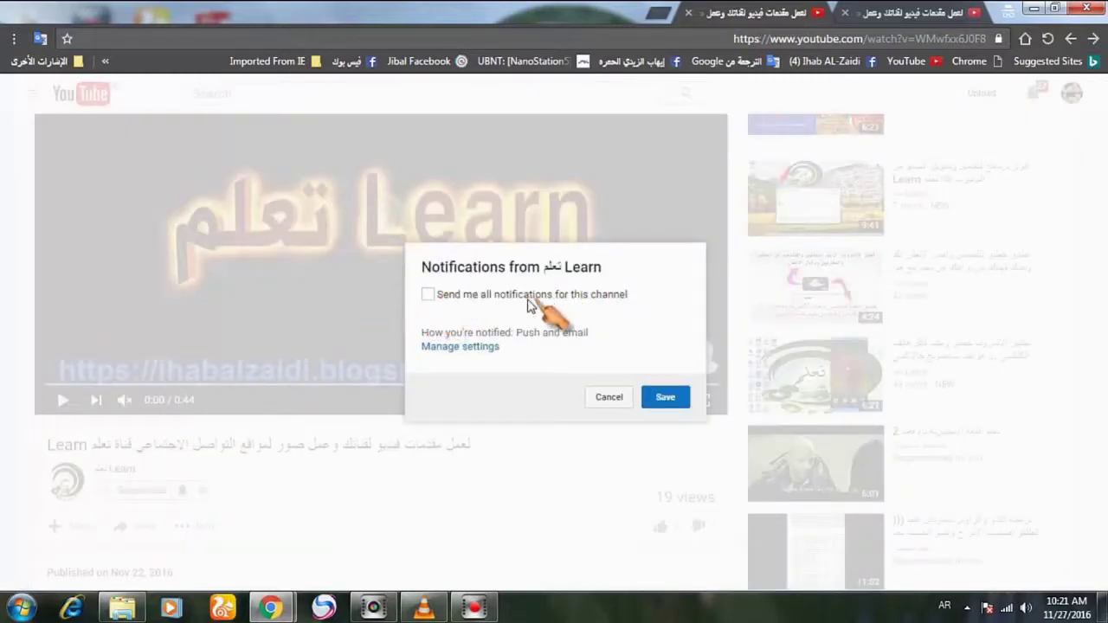
click(428, 294)
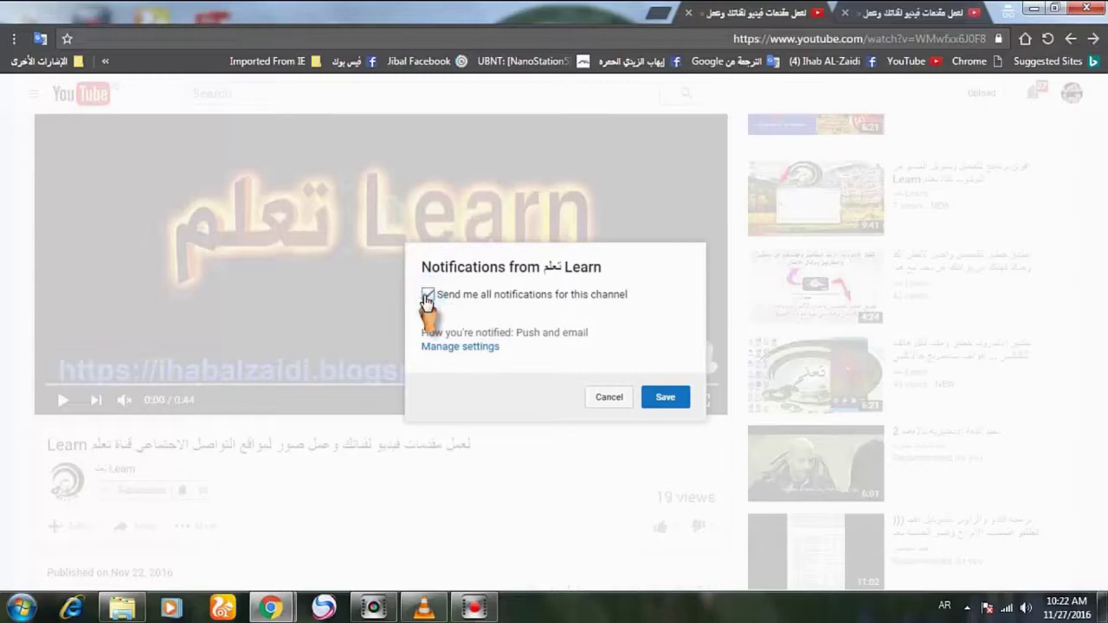
click(665, 397)
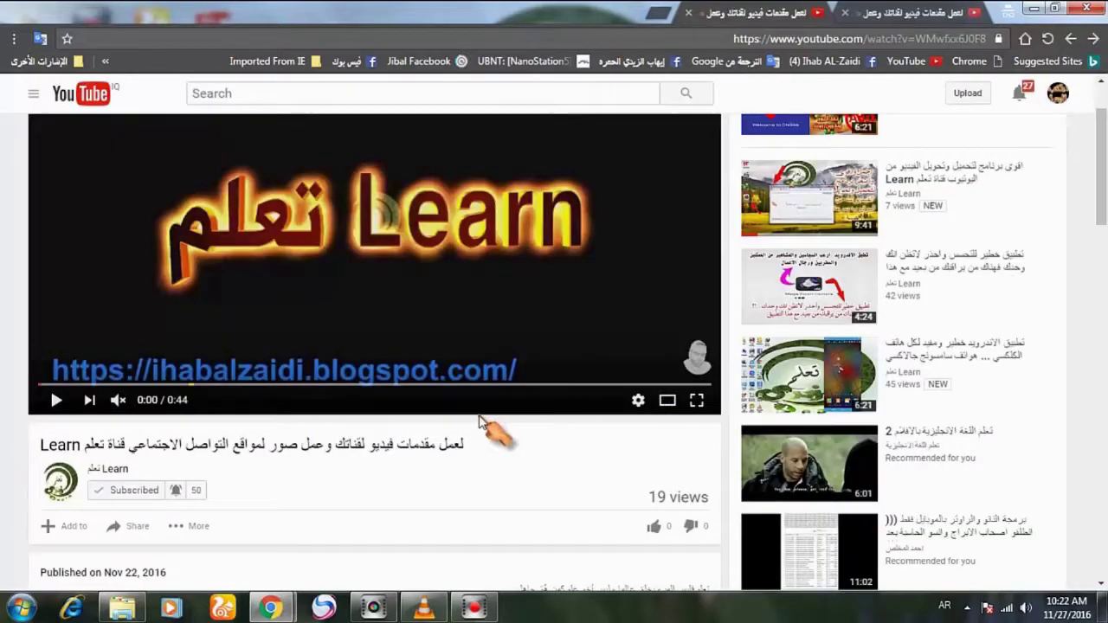
Like the تعلم Learn video and open its sharing options.
scroll(483, 424, down, 1)
scroll(467, 420, down, 1)
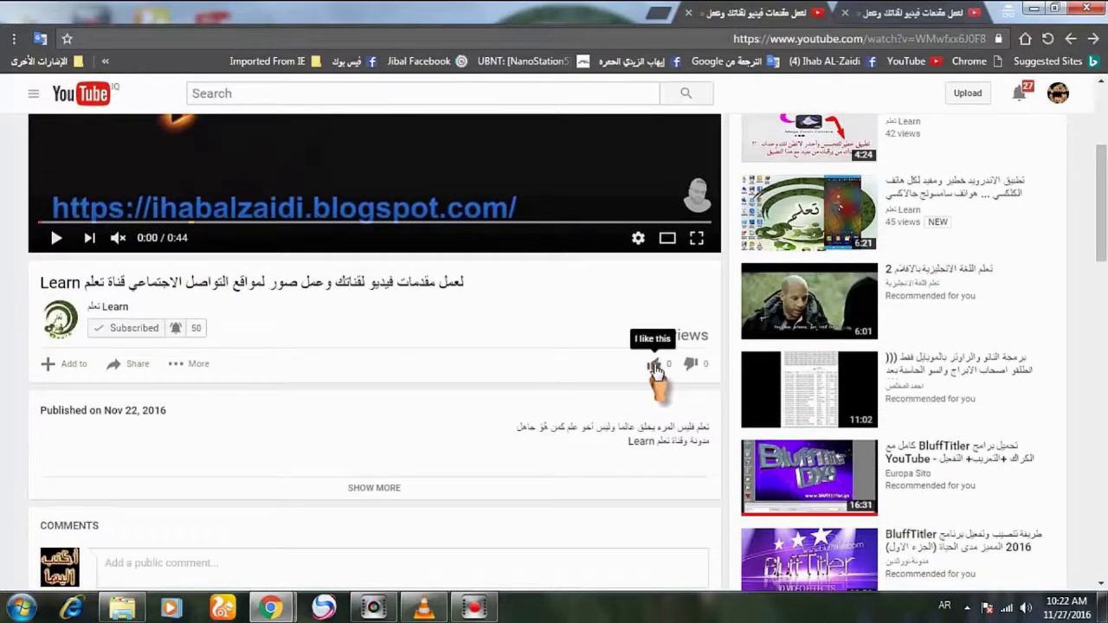
click(653, 366)
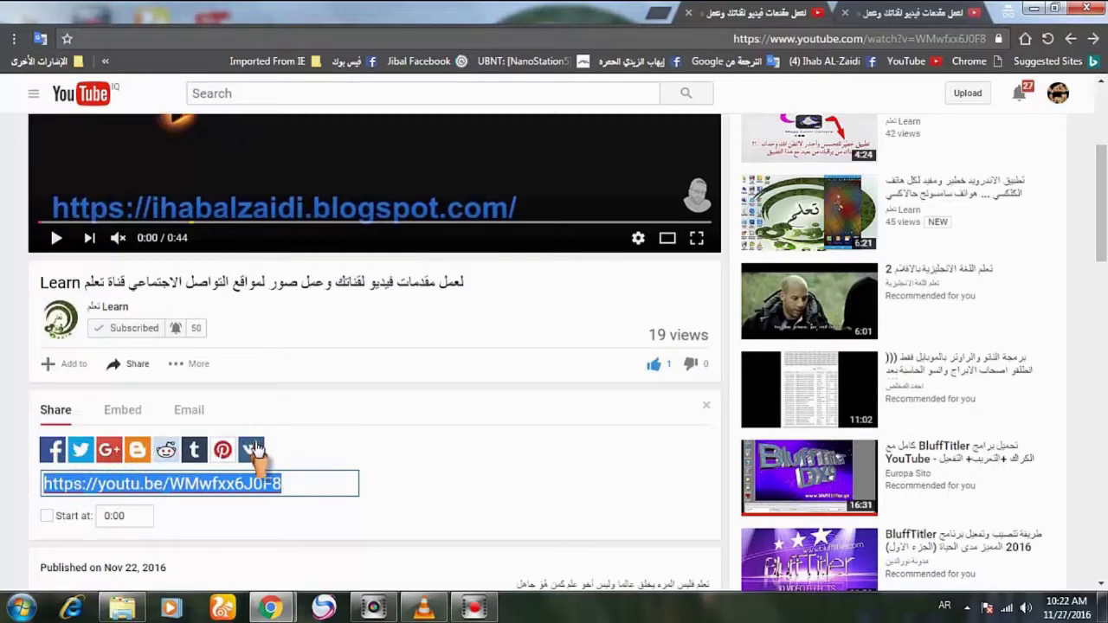
Begin writing a public comment in the video's comments section.
scroll(442, 455, down, 3)
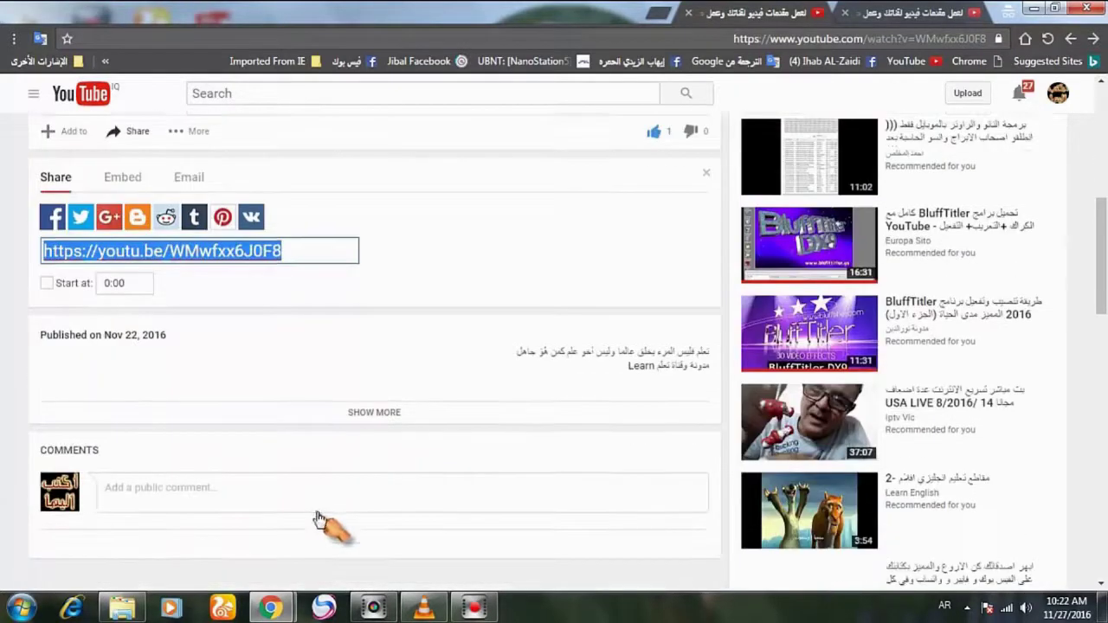
click(297, 490)
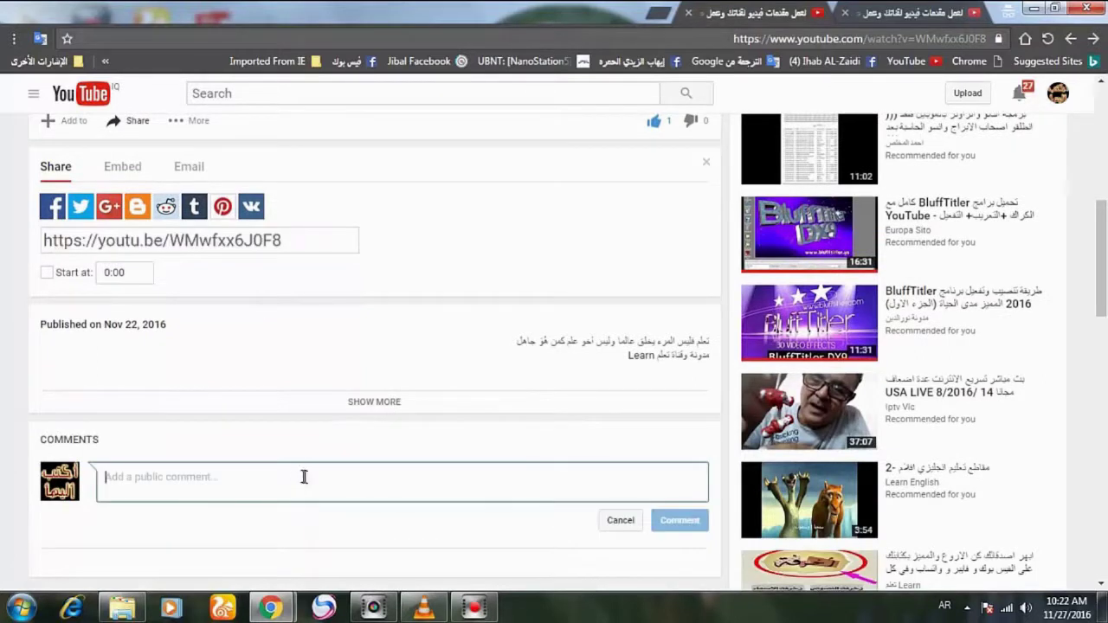
text(1)
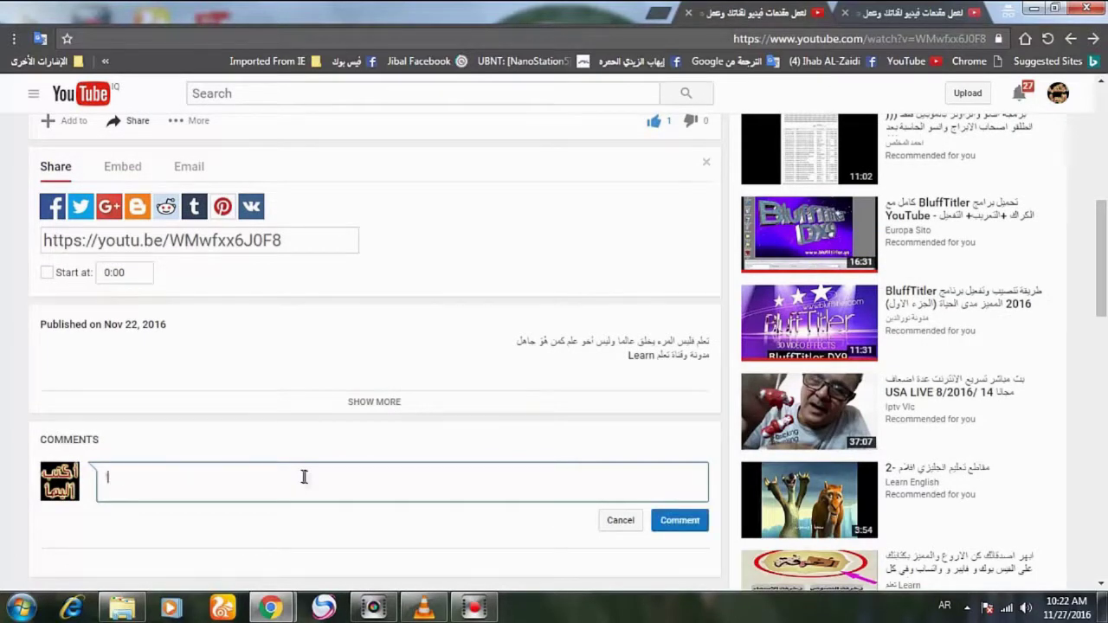